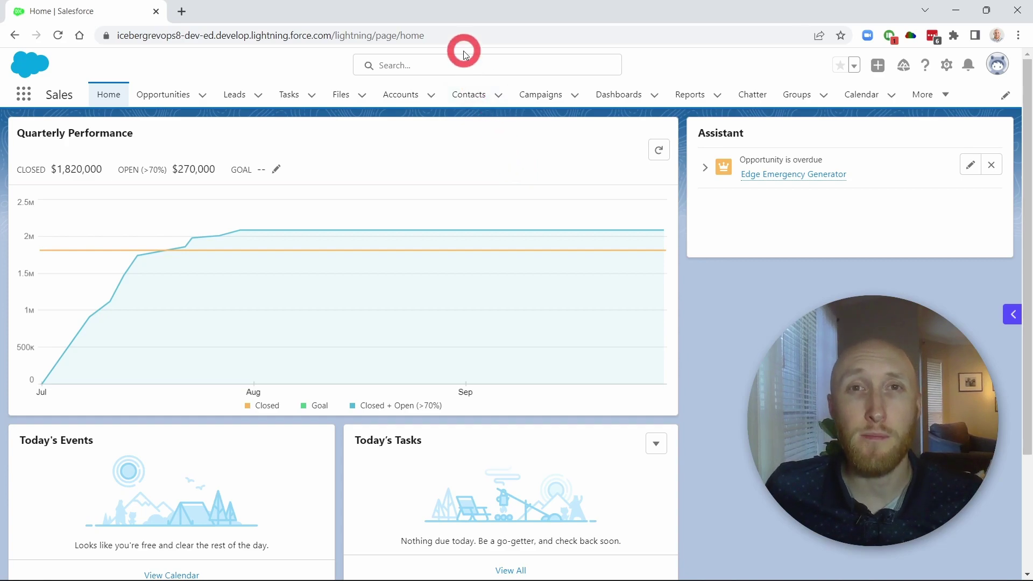
# - Create a new report from the Reports tab using the standard Opportunities report type
pyautogui.click(684, 94)
pyautogui.click(740, 143)
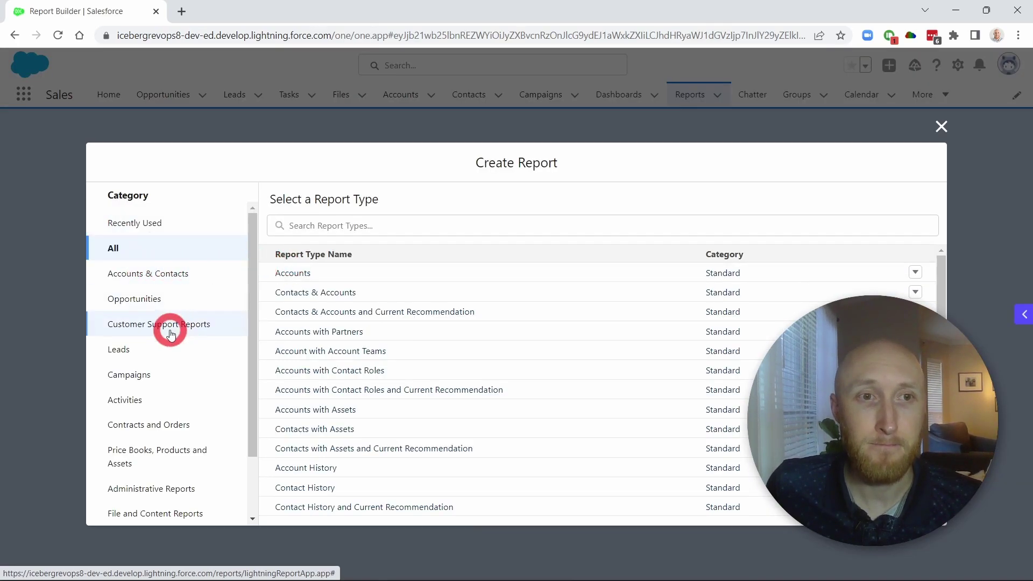
pyautogui.click(138, 299)
pyautogui.click(266, 271)
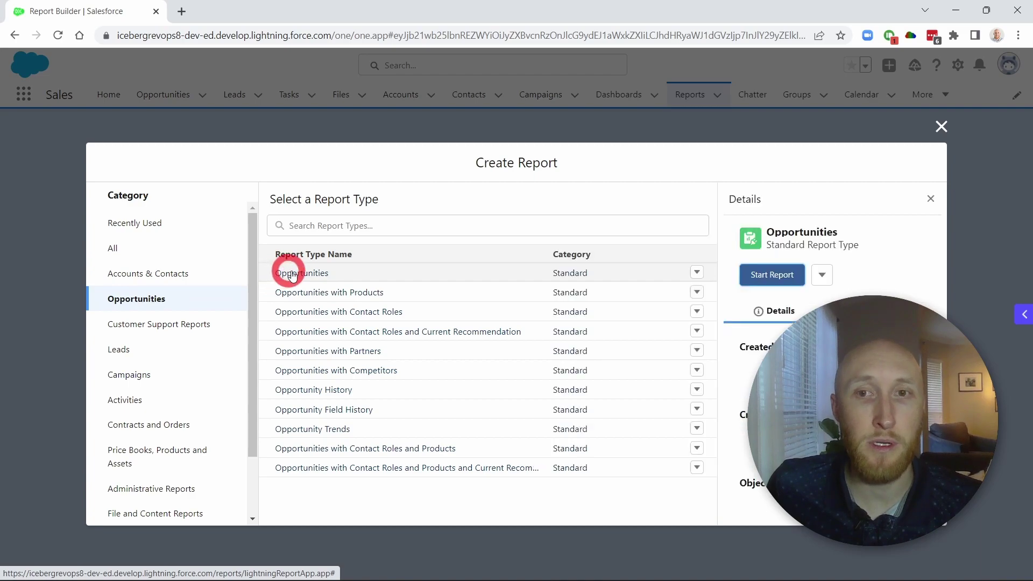
pyautogui.click(737, 273)
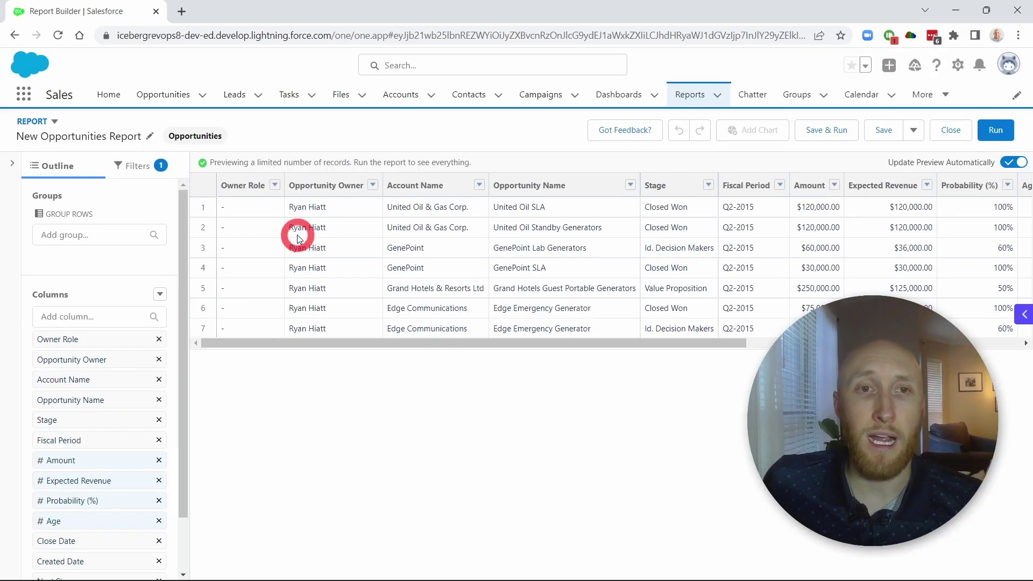
# - Check the report filters, then group the opportunity rows by Account Name
pyautogui.click(138, 167)
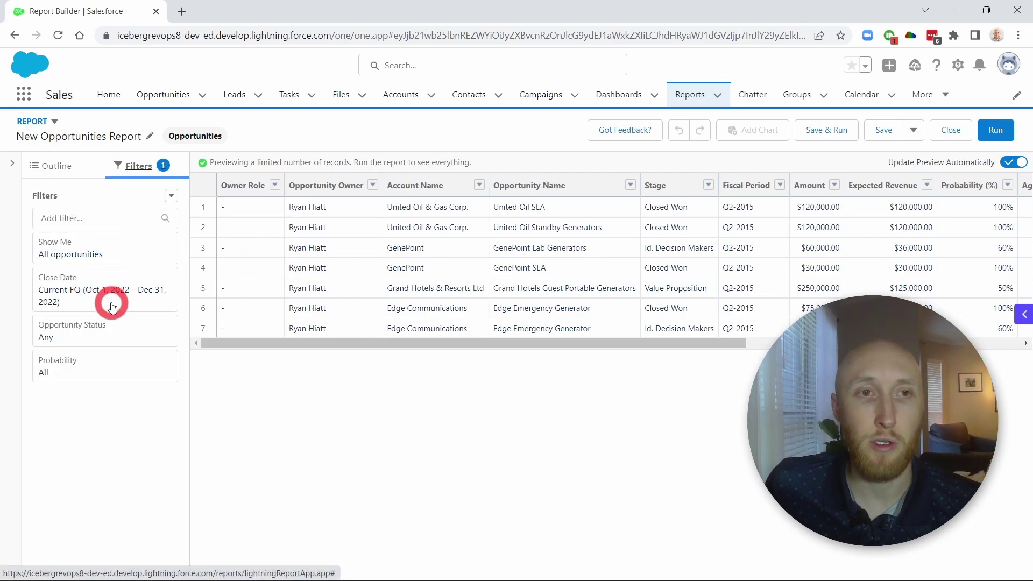
pyautogui.click(59, 166)
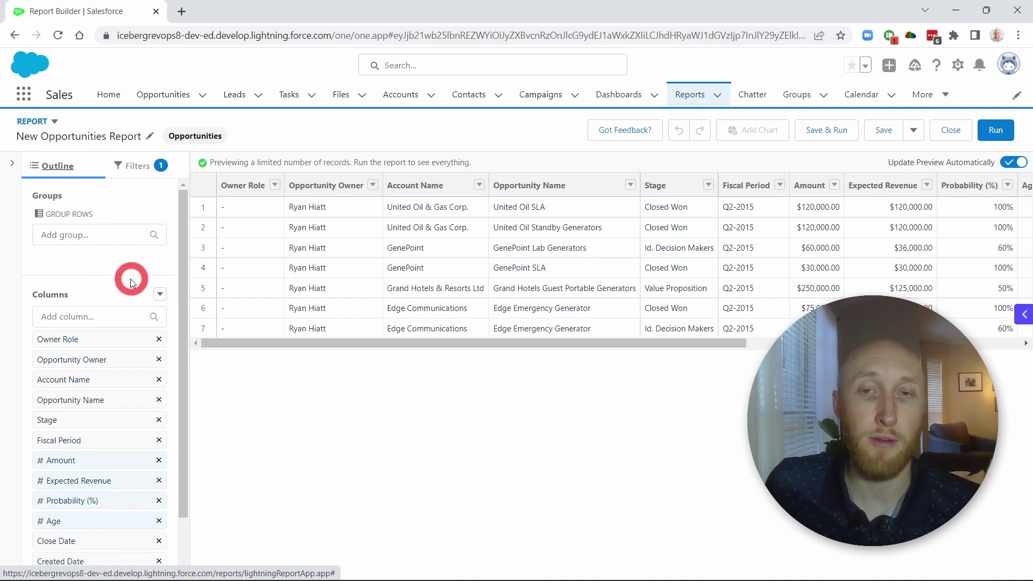
pyautogui.scroll(-2, 121, 289)
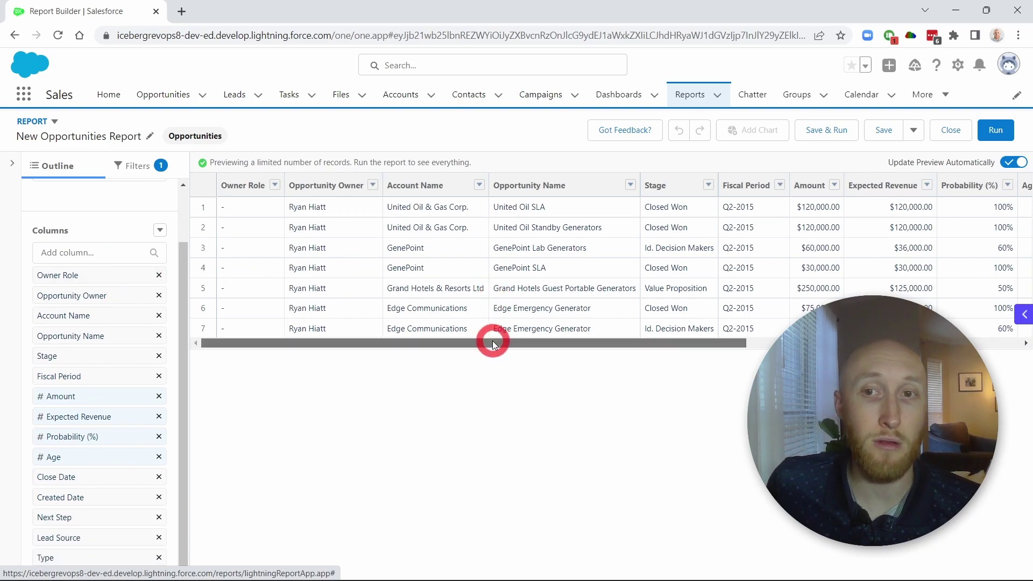
pyautogui.moveTo(489, 342)
pyautogui.mouseDown()
pyautogui.moveTo(561, 335)
pyautogui.moveTo(483, 342)
pyautogui.mouseUp()
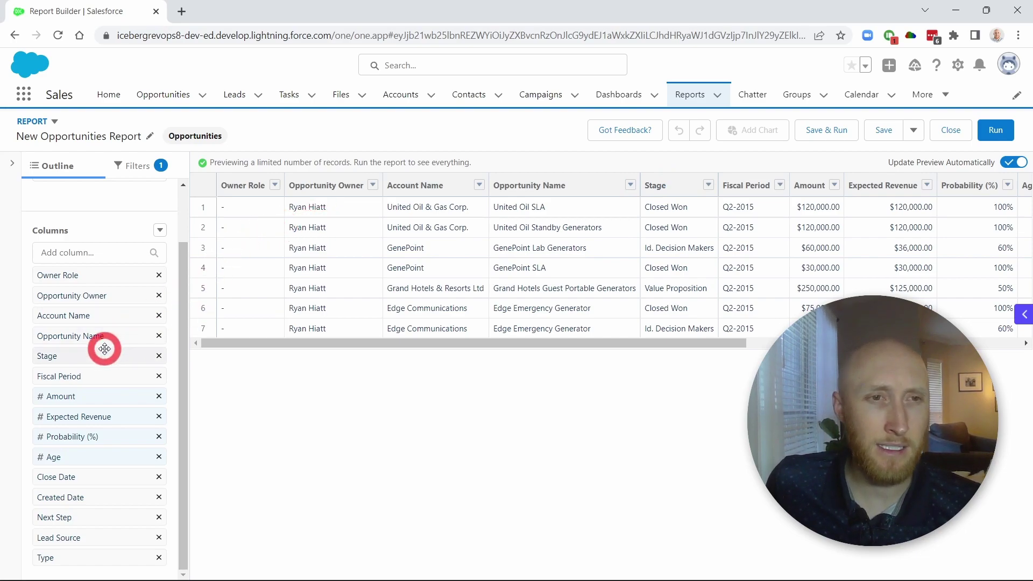
pyautogui.moveTo(108, 327); pyautogui.dragTo(96, 250)
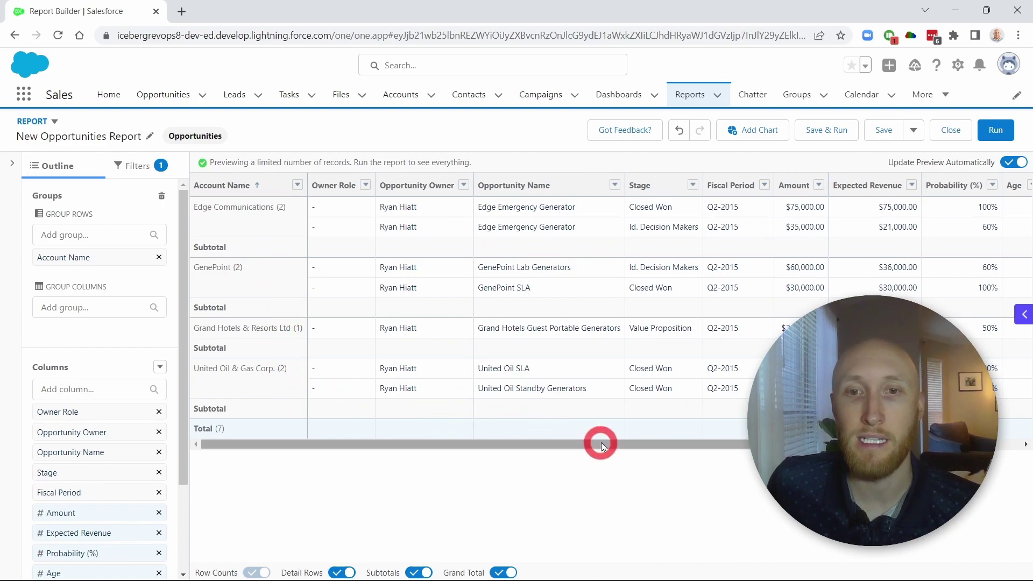
pyautogui.moveTo(604, 447); pyautogui.dragTo(581, 444)
pyautogui.scroll(-3, 129, 323)
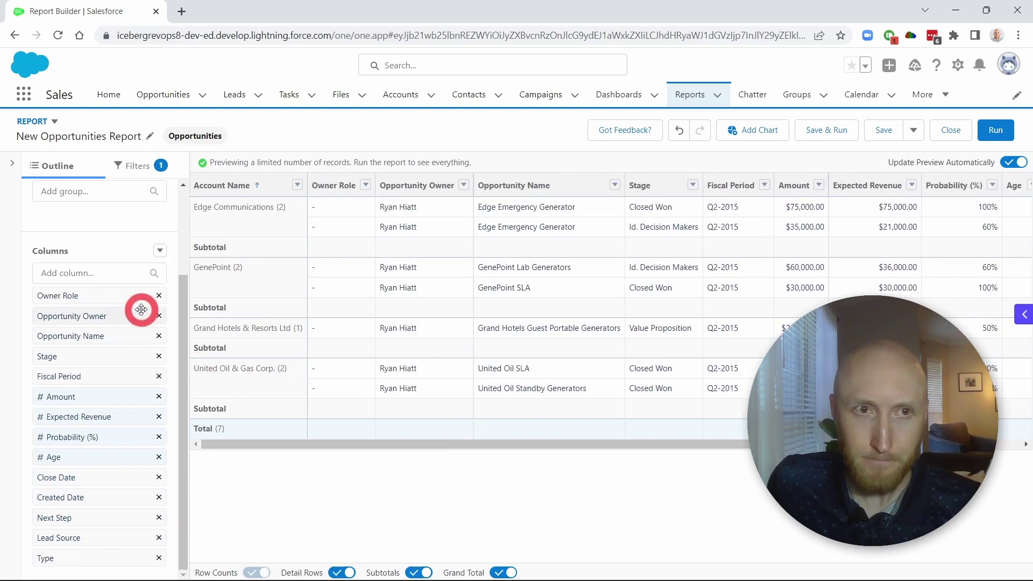
# - Add a summary formula column named Win Ratio with Percent output type
pyautogui.click(161, 249)
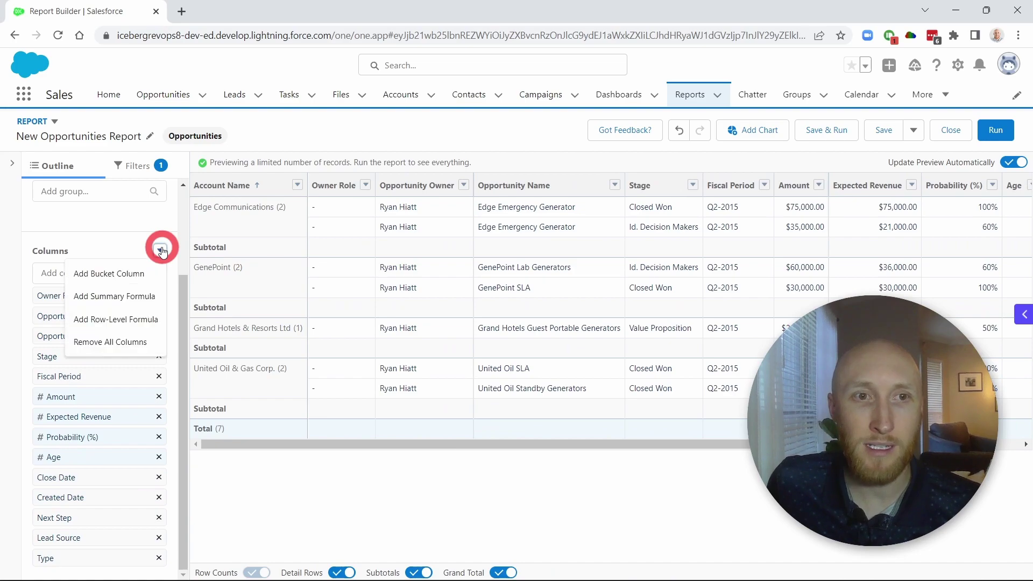
pyautogui.click(139, 296)
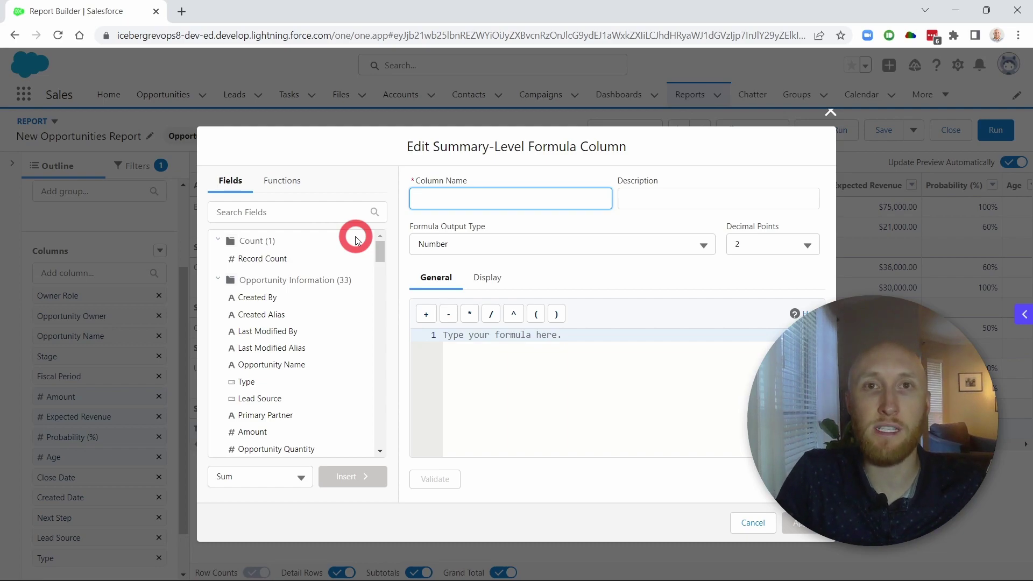
pyautogui.write('io')
pyautogui.press('Tab')
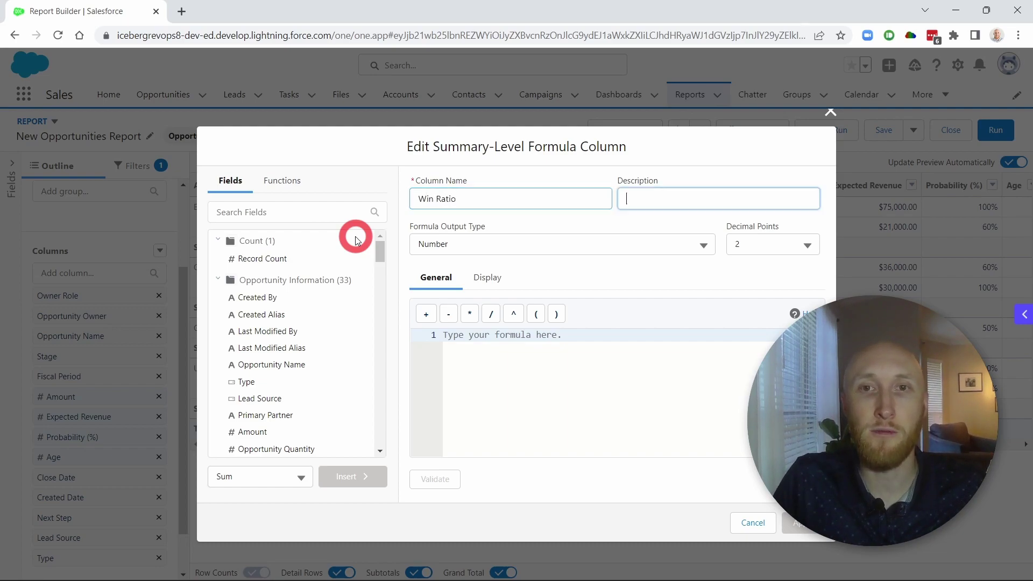
pyautogui.press('Tab')
pyautogui.click(468, 244)
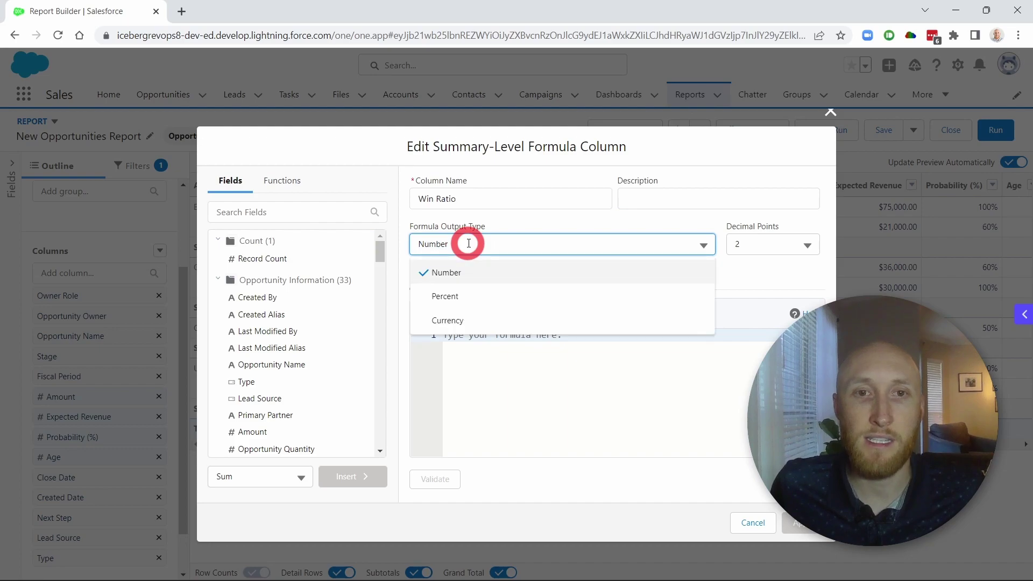
pyautogui.click(473, 296)
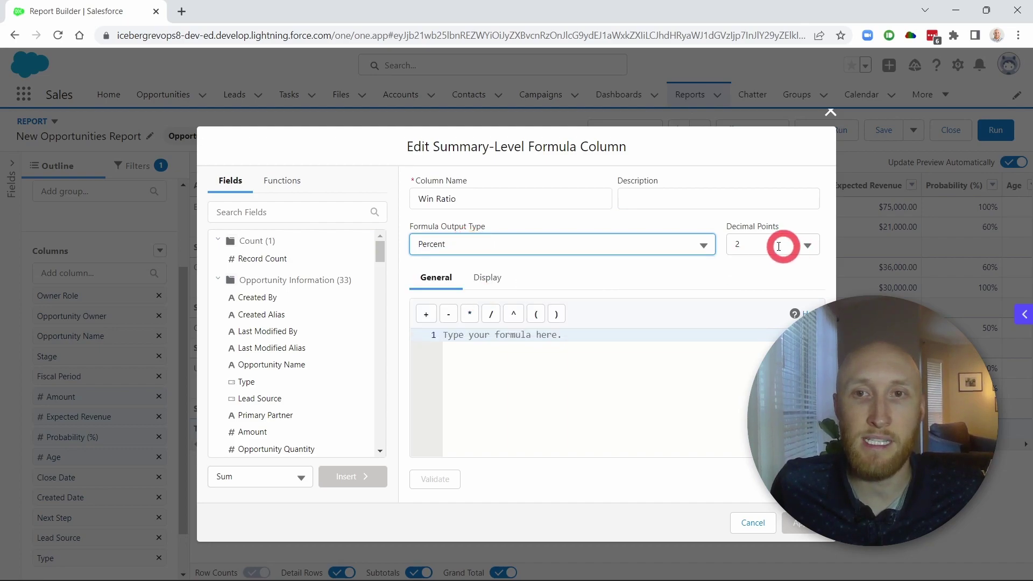
pyautogui.click(450, 351)
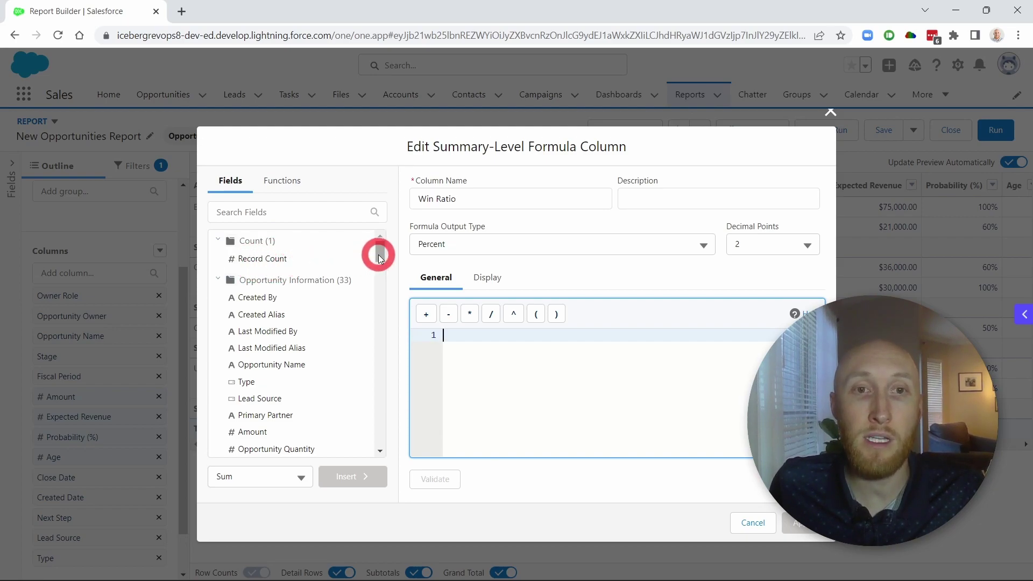
# - Enter the formula WON:SUM/RowCount, validate it, and apply the Win Ratio column
pyautogui.moveTo(379, 258); pyautogui.dragTo(379, 270)
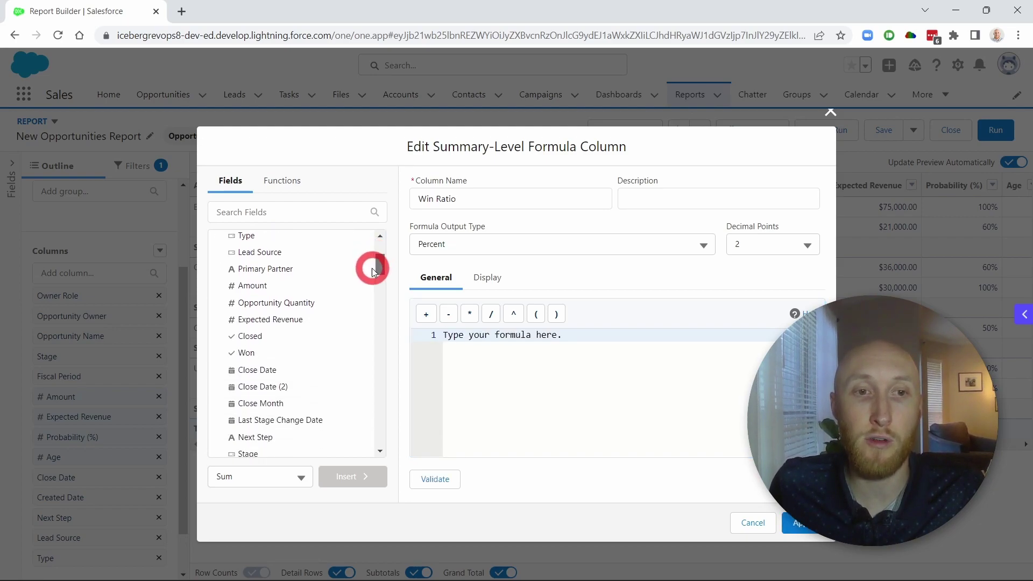
pyautogui.click(248, 354)
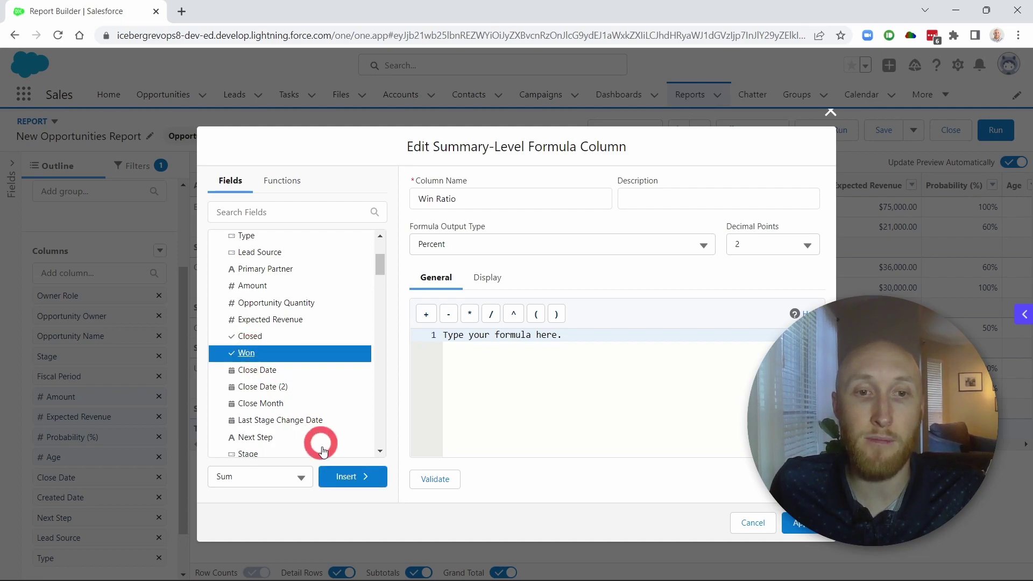
pyautogui.click(342, 479)
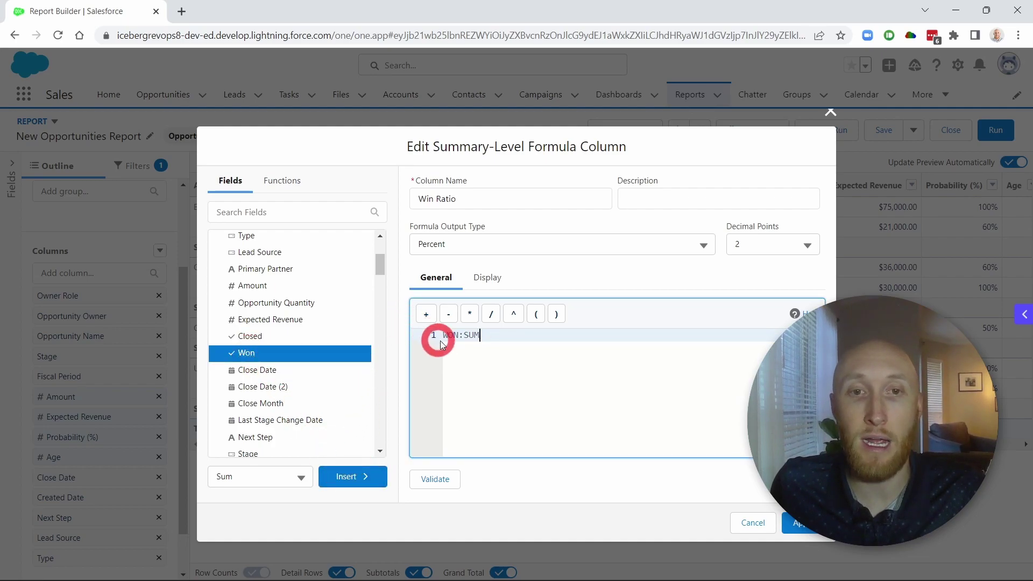
pyautogui.moveTo(379, 265); pyautogui.dragTo(376, 247)
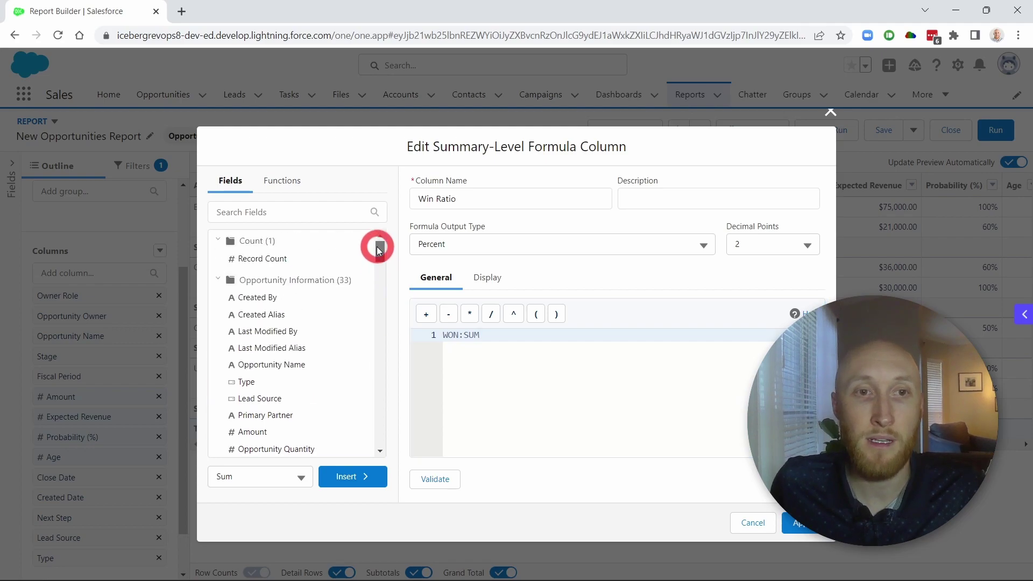
pyautogui.click(274, 264)
pyautogui.click(353, 475)
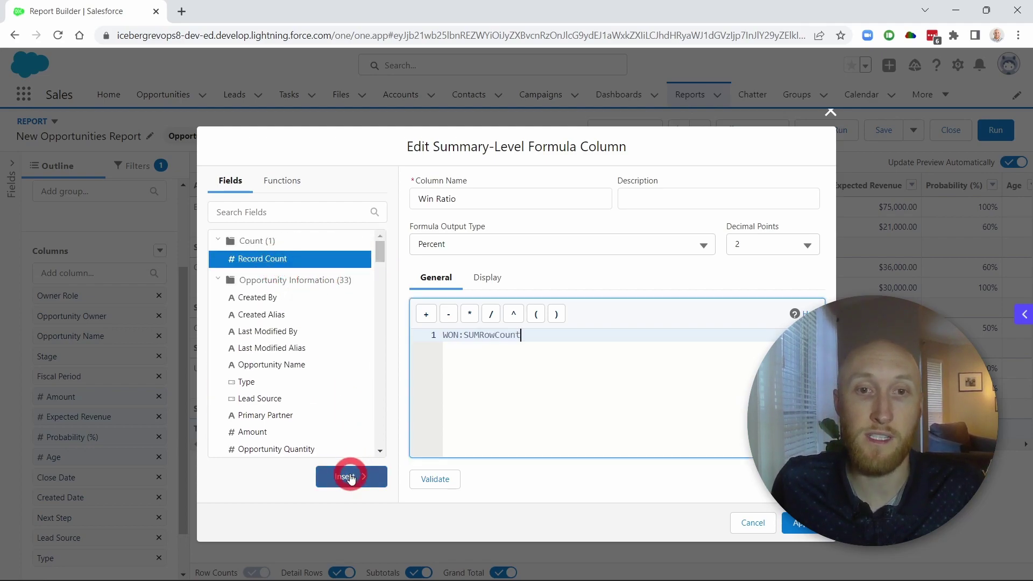
pyautogui.click(481, 335)
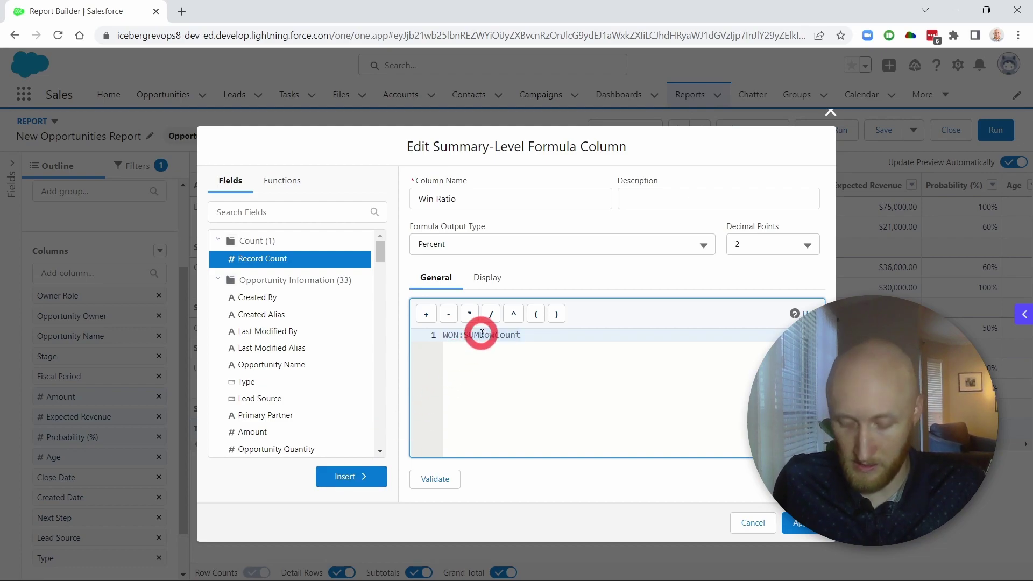
pyautogui.write('/')
pyautogui.click(440, 477)
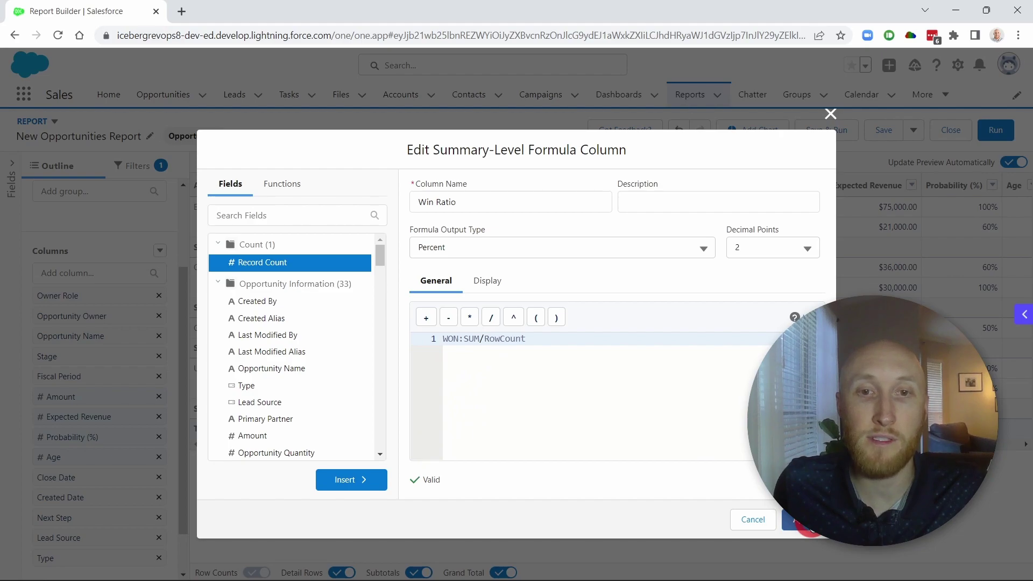
pyautogui.click(805, 521)
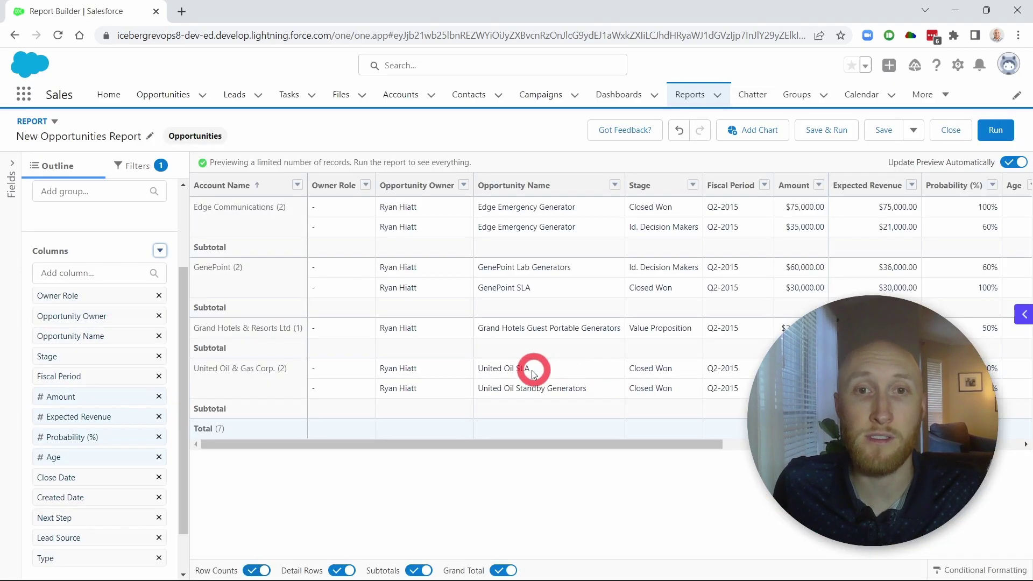
# - Scroll the report preview to inspect the Win Ratio subtotals and 57.14% grand total
pyautogui.moveTo(469, 444); pyautogui.dragTo(771, 444)
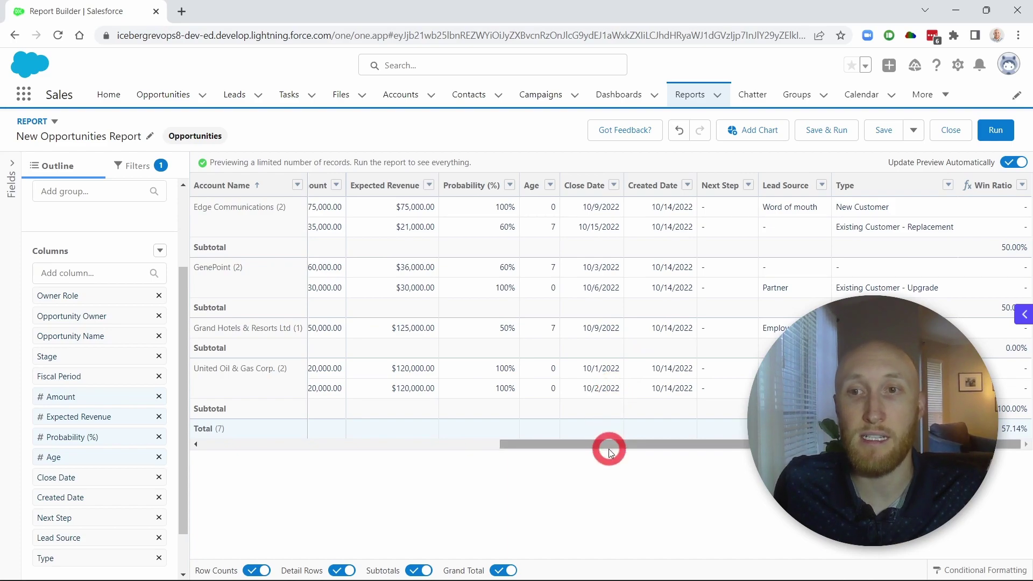
pyautogui.moveTo(610, 452); pyautogui.dragTo(429, 449)
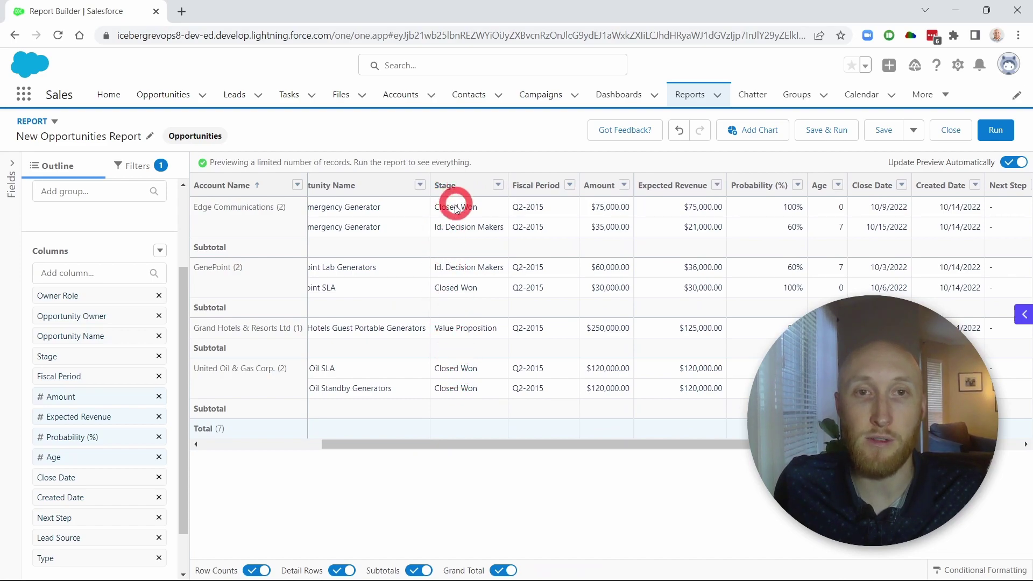
pyautogui.moveTo(499, 440); pyautogui.dragTo(304, 428)
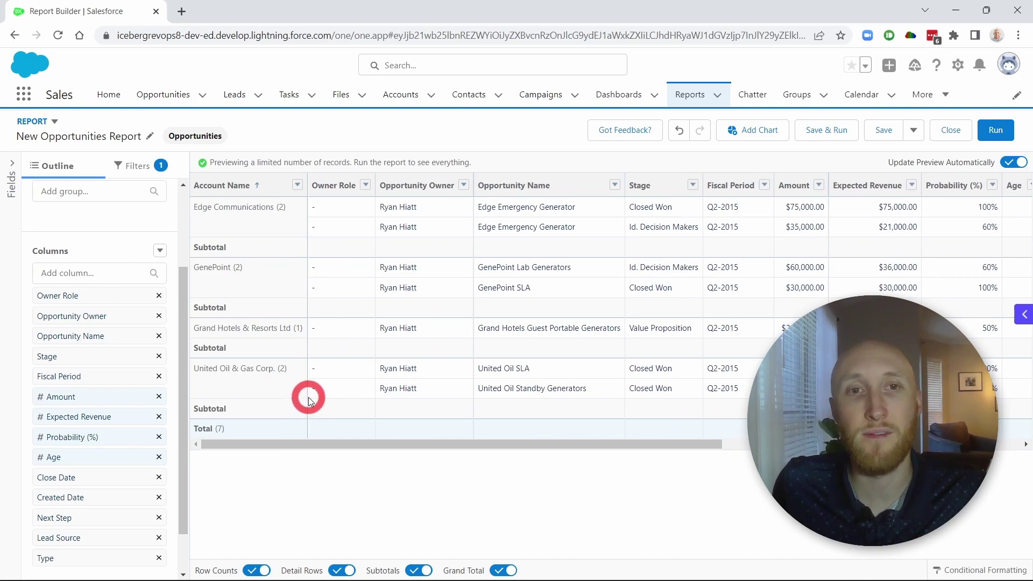
pyautogui.scroll(-2, 118, 409)
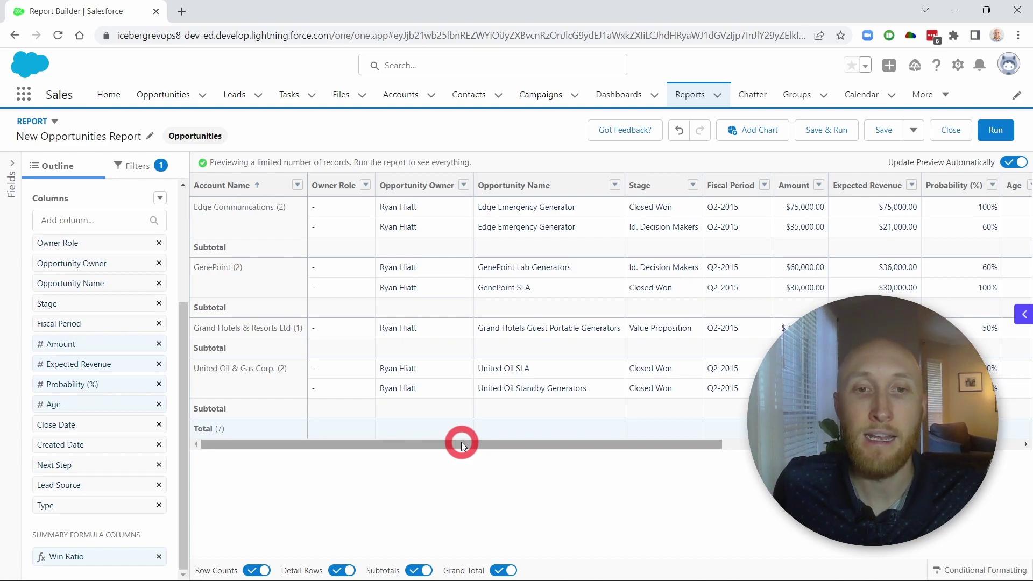
pyautogui.moveTo(461, 441); pyautogui.dragTo(764, 442)
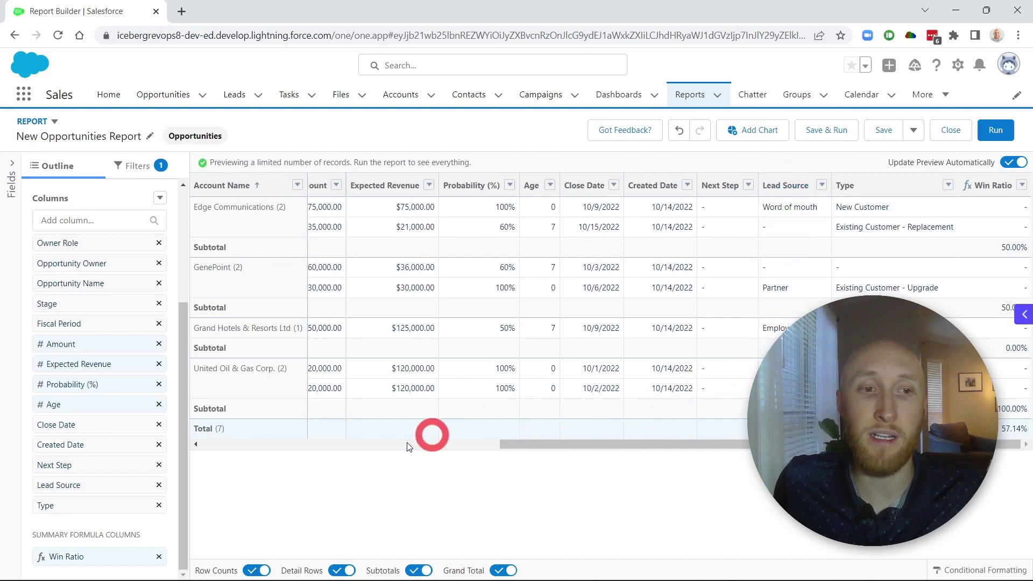
pyautogui.scroll(3, 111, 430)
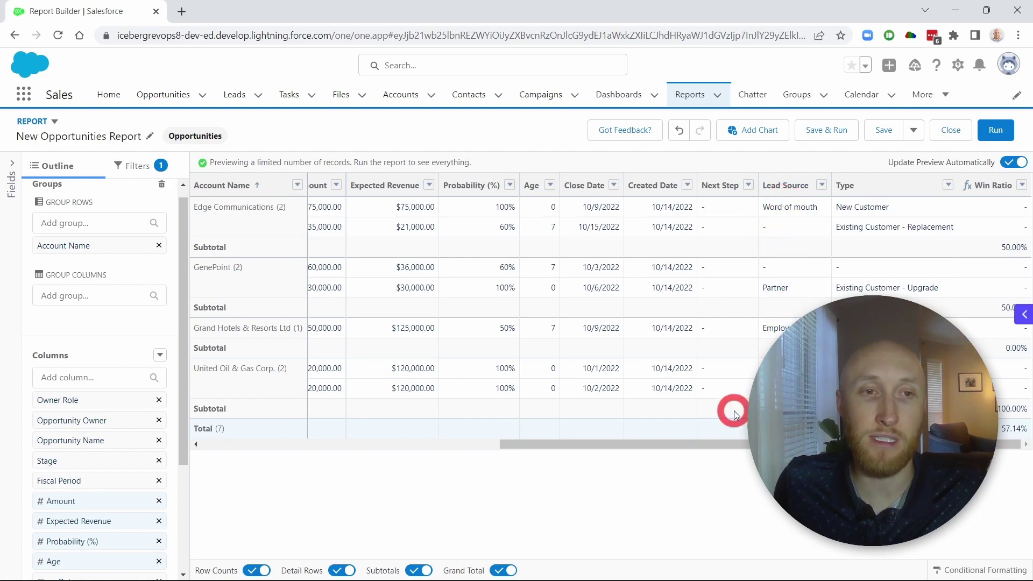
# - Add a row-level formula column named Partner Raio with 0 decimal places
pyautogui.click(159, 356)
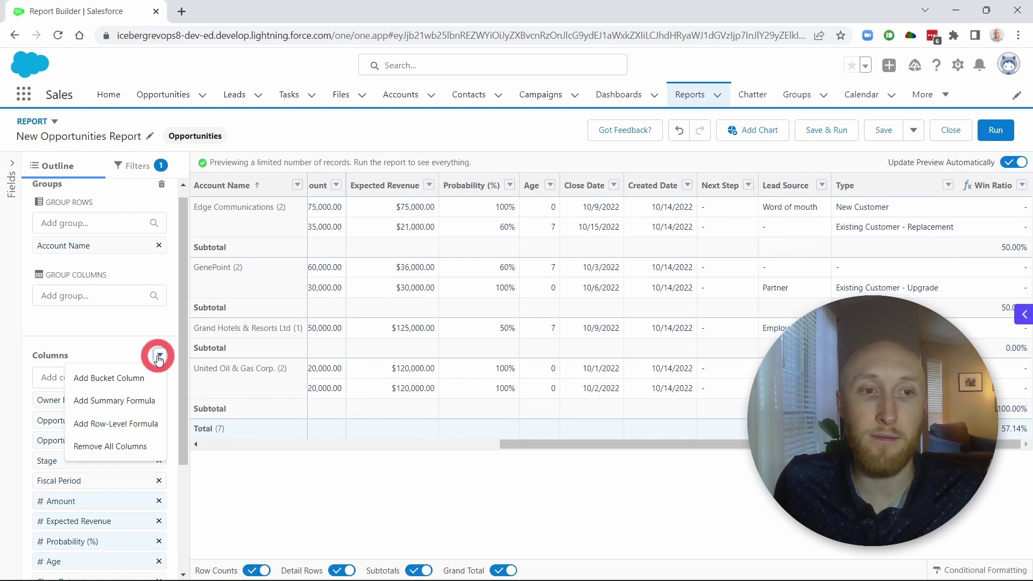
pyautogui.click(118, 423)
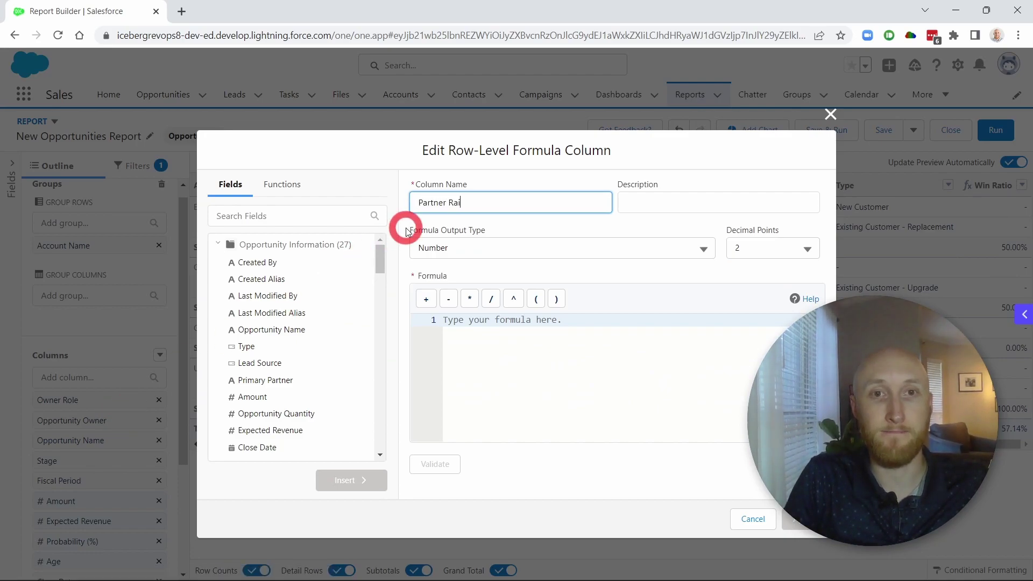
pyautogui.write('o')
pyautogui.press('Tab')
pyautogui.press('Tab')
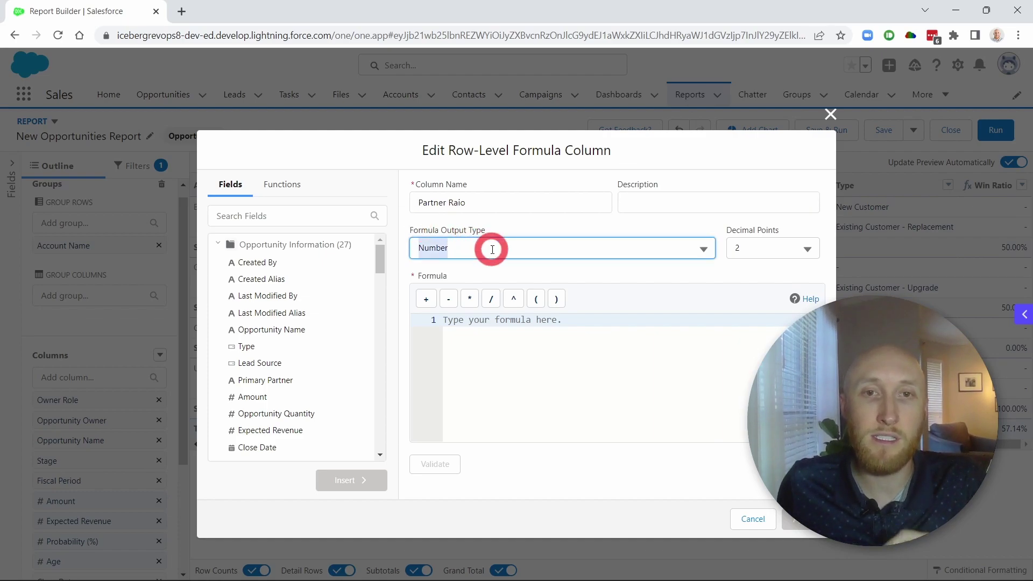
pyautogui.click(779, 240)
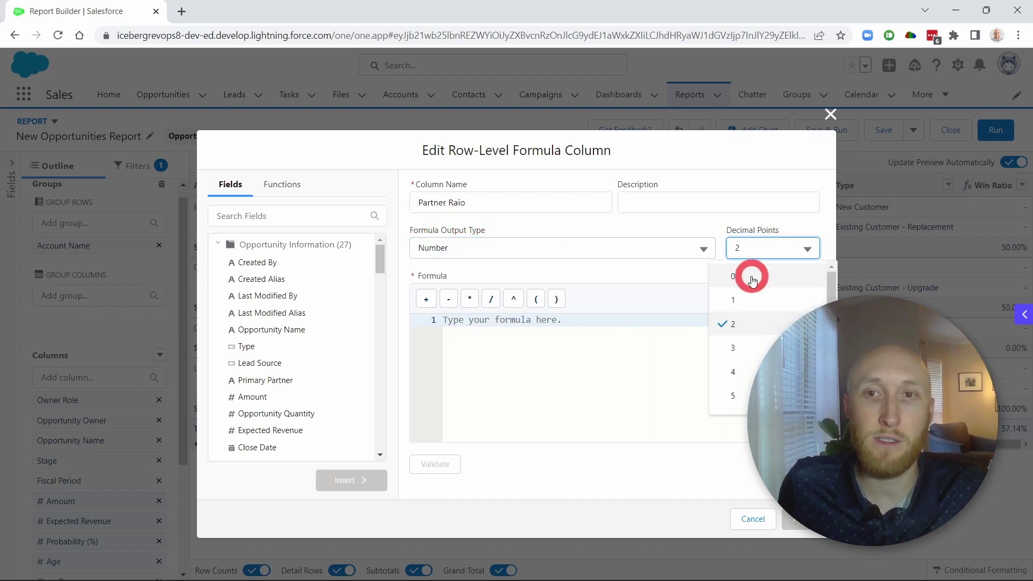
pyautogui.click(746, 272)
pyautogui.click(447, 331)
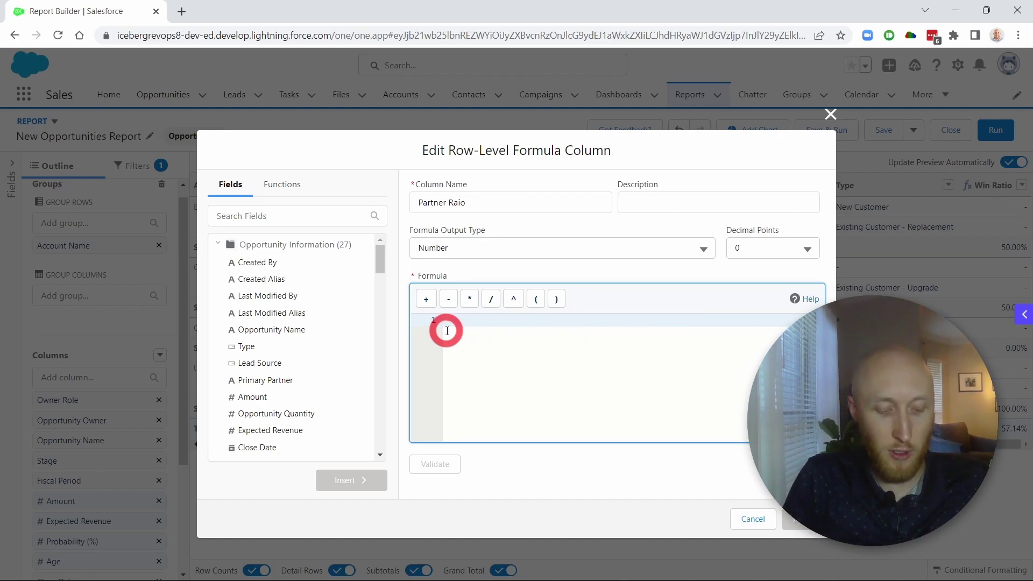
# - Enter the formula IF(ISPICKVAL(LEAD_SOURCE,"Partner"),1,0) and validate it
pyautogui.write('IF(')
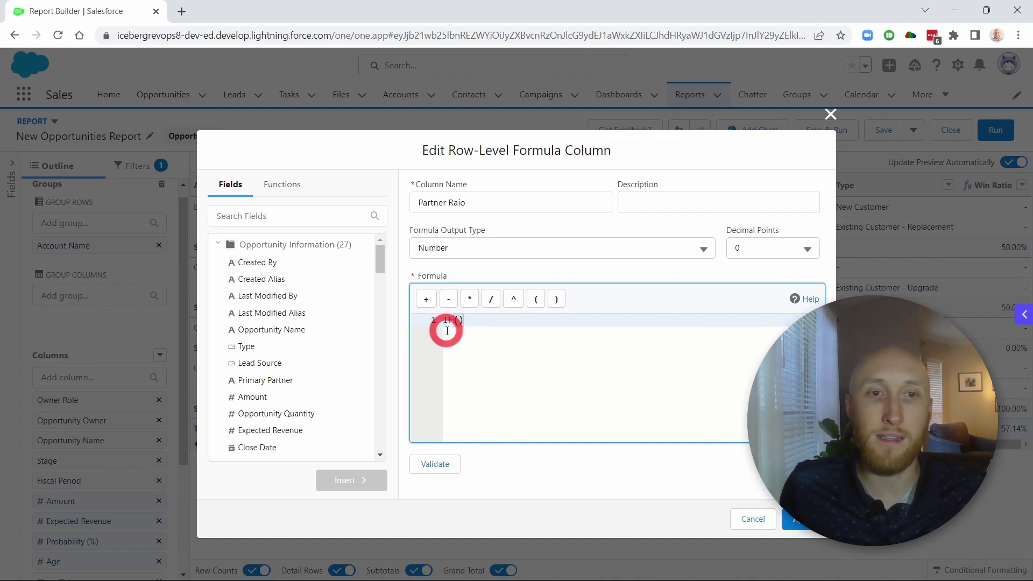
pyautogui.click(311, 212)
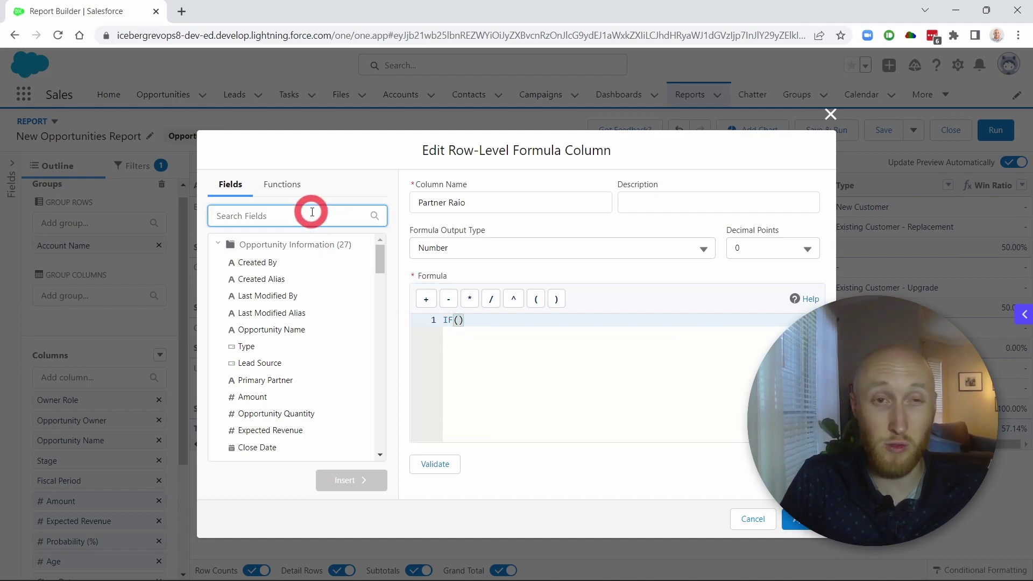
pyautogui.write('lea')
pyautogui.click(252, 263)
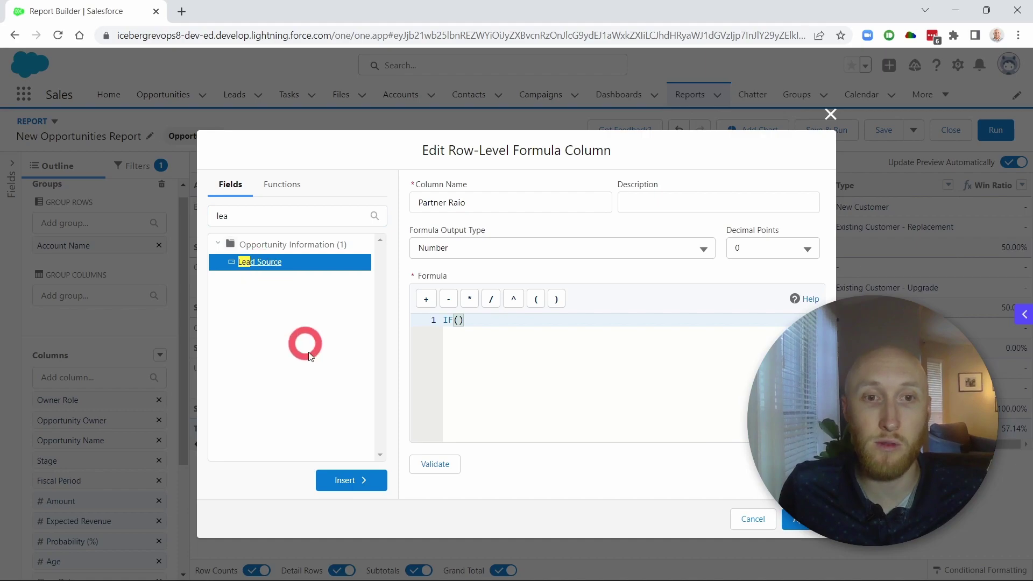
pyautogui.click(351, 480)
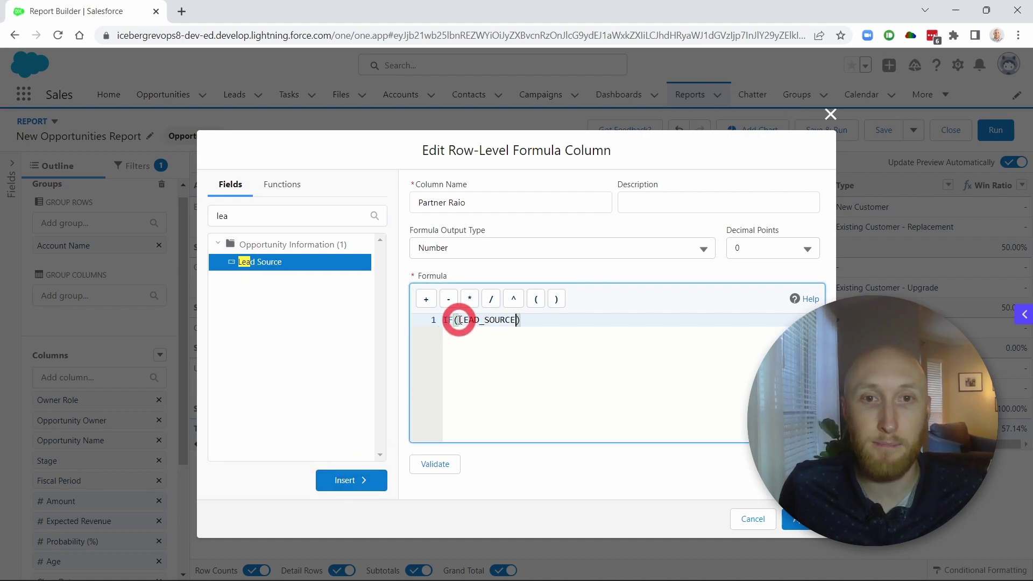
pyautogui.write('ISPICKVAL*')
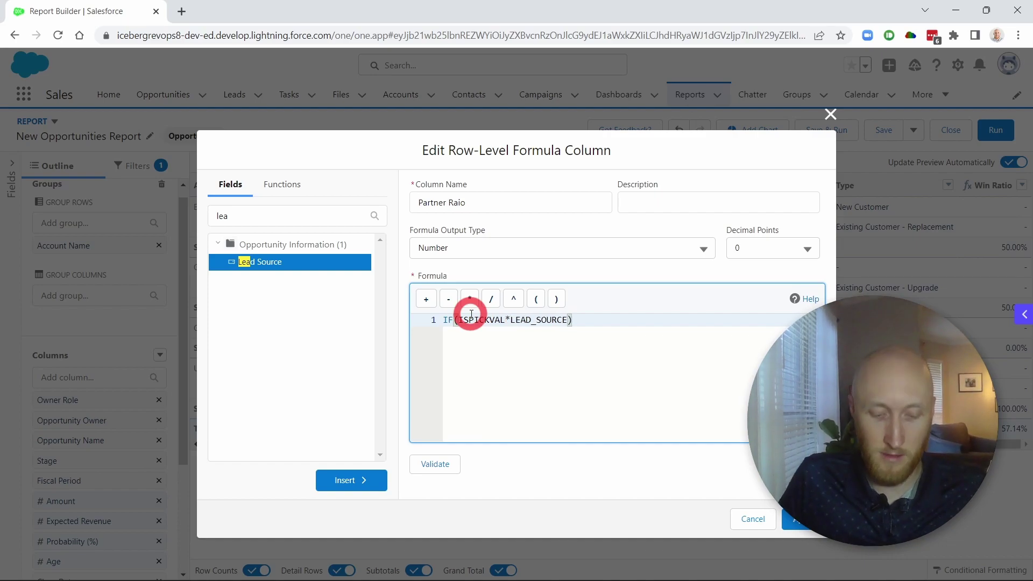
pyautogui.press('BackSpace')
pyautogui.write('(')
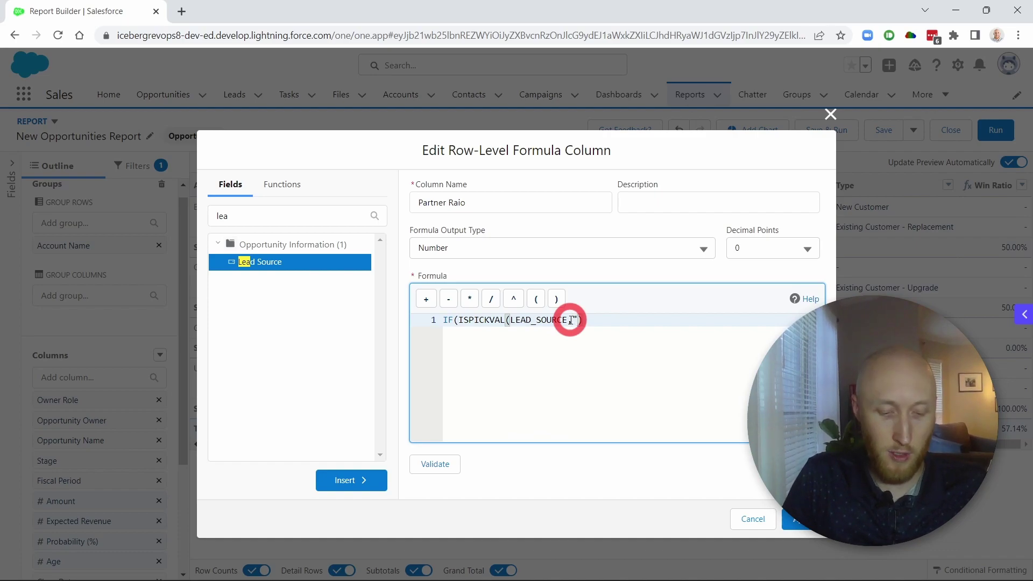
pyautogui.write('Partner')
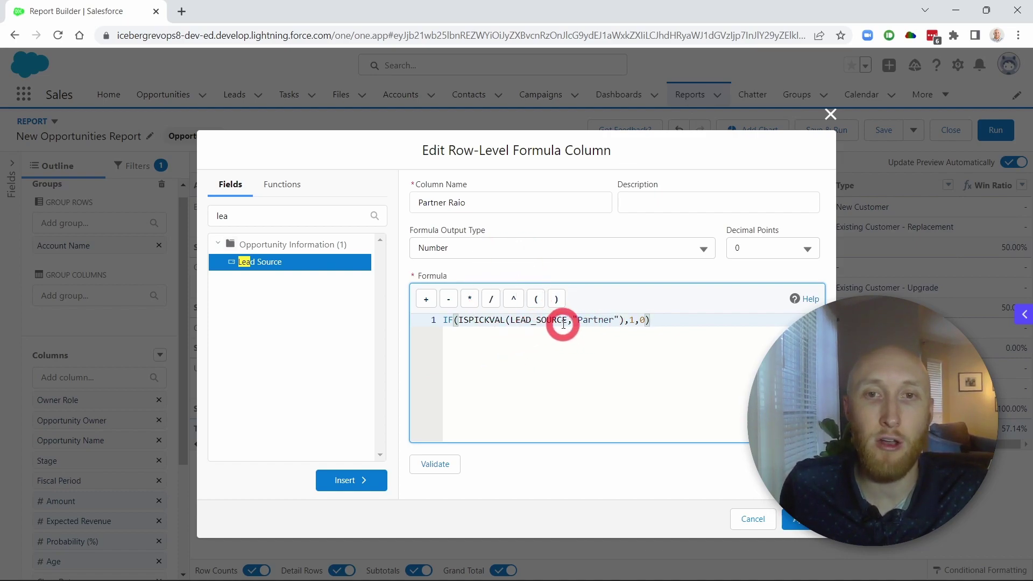
pyautogui.click(431, 464)
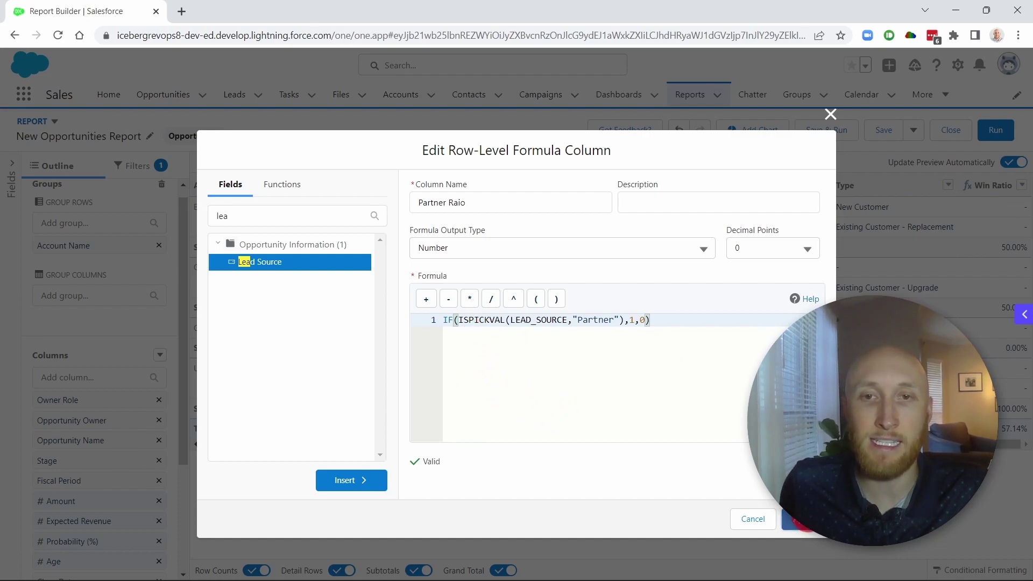
# - Apply the Partner Raio column and view its 1/0 values in the preview
pyautogui.click(802, 521)
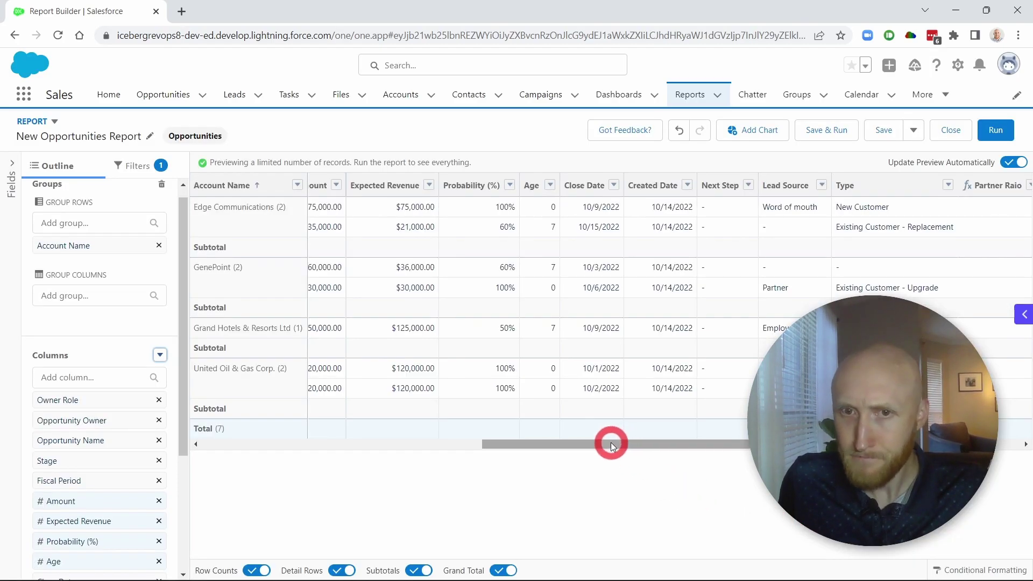
pyautogui.moveTo(611, 442); pyautogui.dragTo(714, 405)
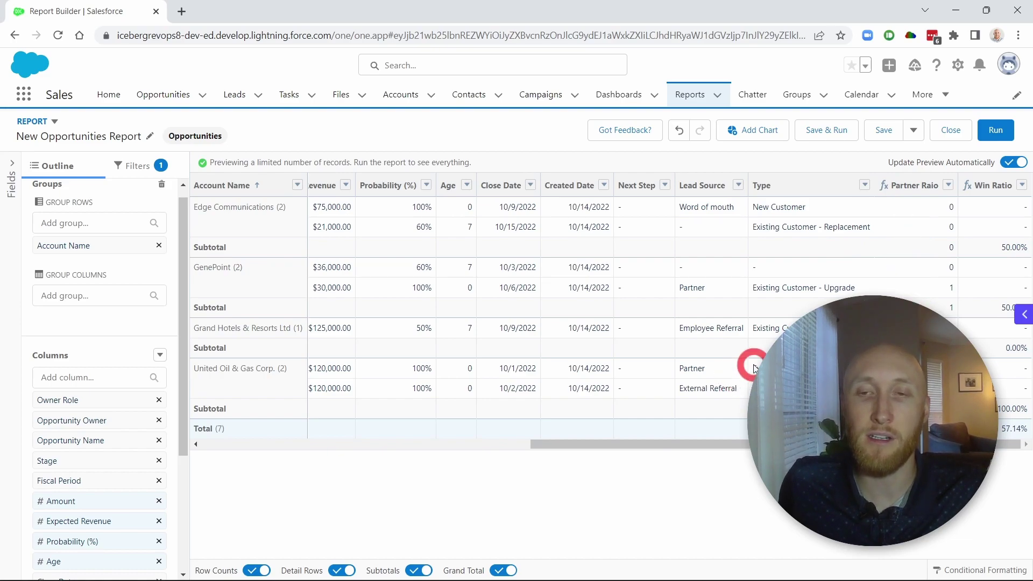
# - Rename the Partner Raio formula column to Partner Source, keeping its formula
pyautogui.scroll(-3, 105, 422)
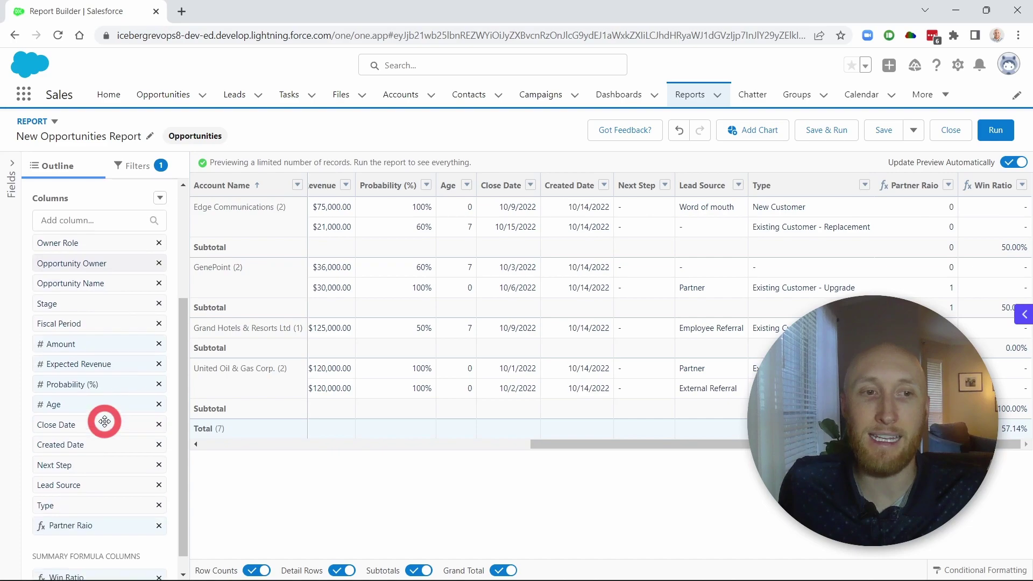
pyautogui.click(87, 526)
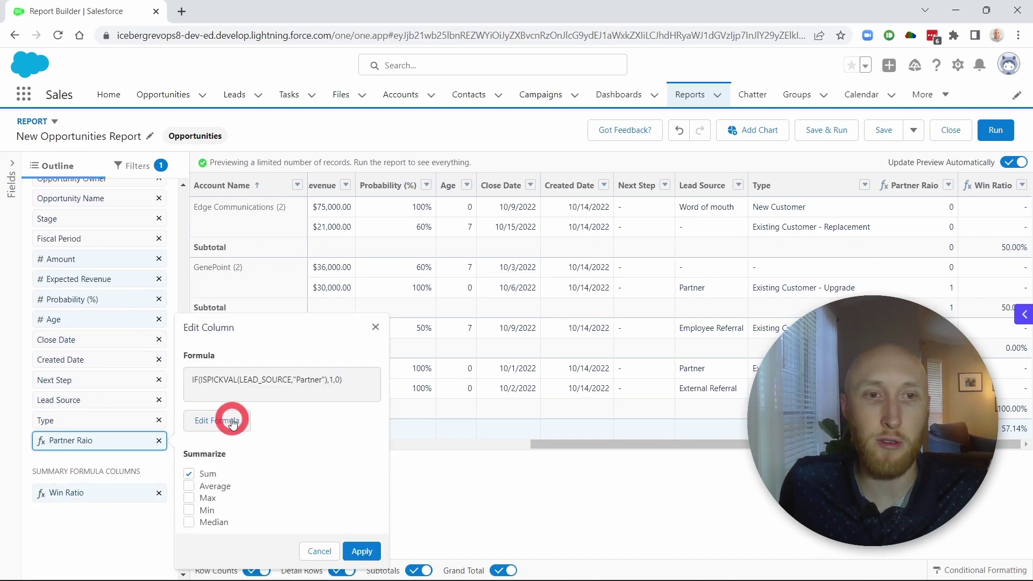
pyautogui.click(225, 421)
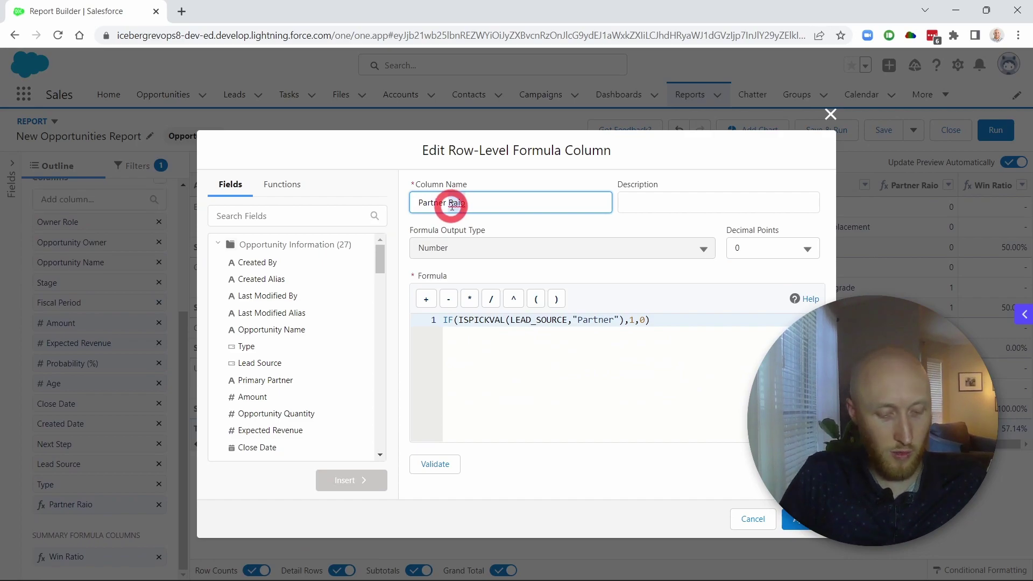
pyautogui.click(795, 519)
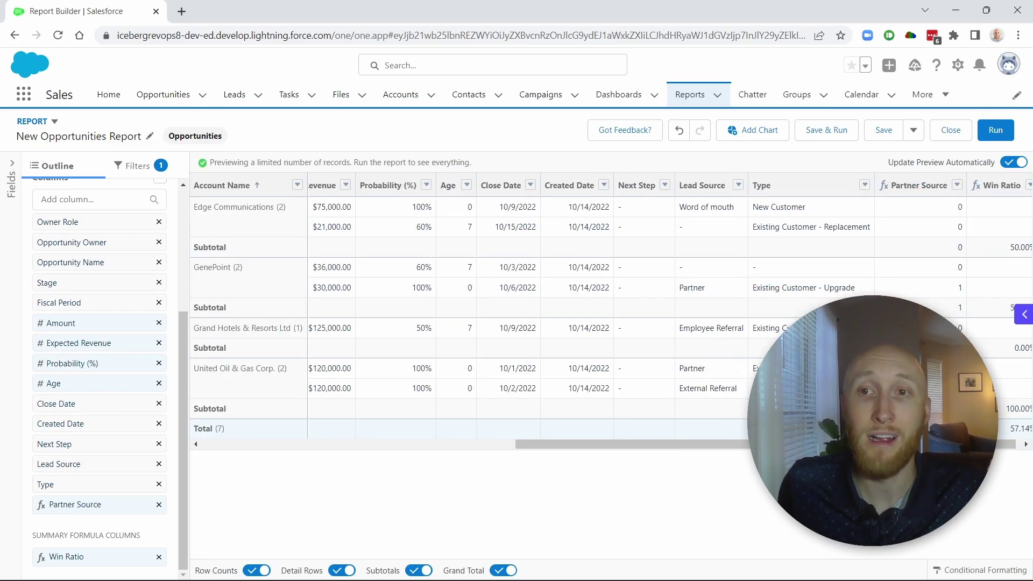
pyautogui.moveTo(741, 444); pyautogui.dragTo(745, 444)
pyautogui.click(560, 386)
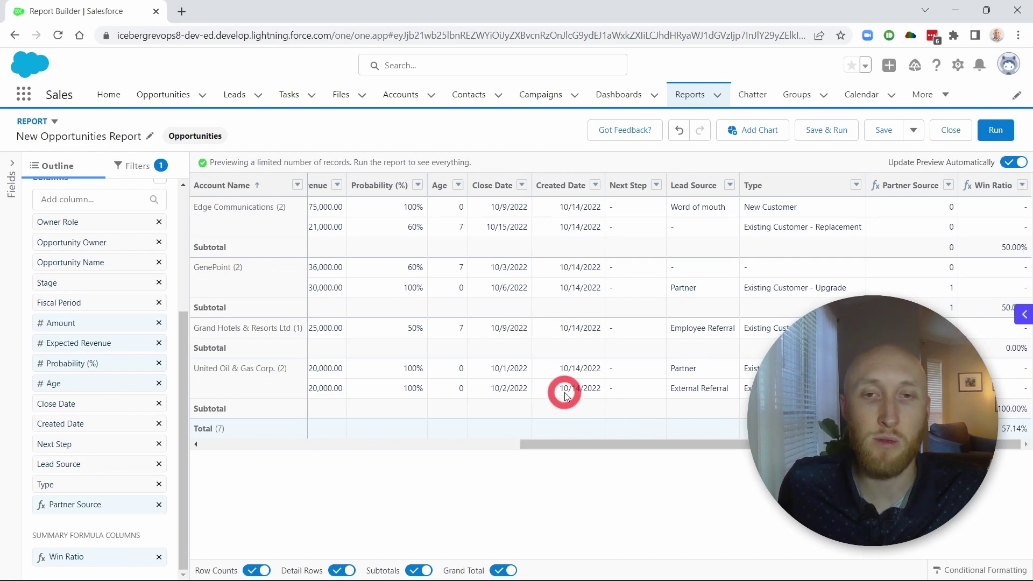
pyautogui.moveTo(563, 445); pyautogui.dragTo(551, 445)
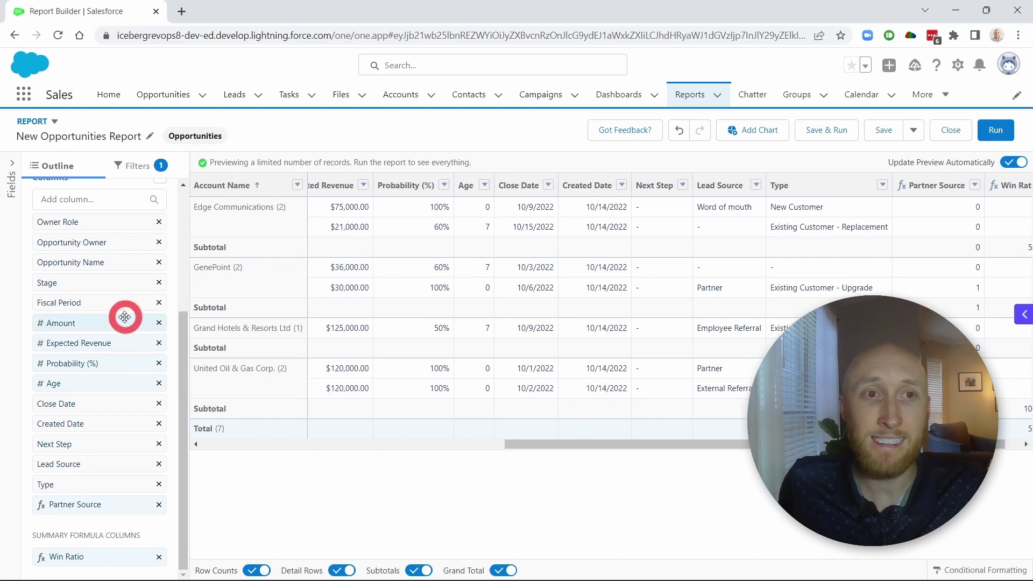
pyautogui.scroll(3, 129, 315)
# - Add a summary formula column named Partner Ratio with Percent output type
pyautogui.click(160, 336)
pyautogui.click(127, 380)
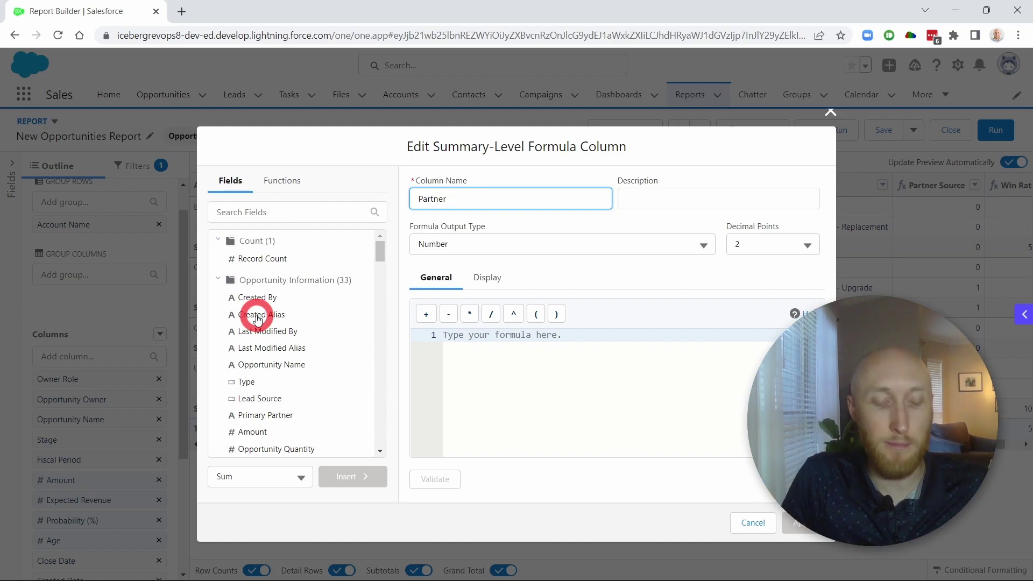
pyautogui.press('Tab')
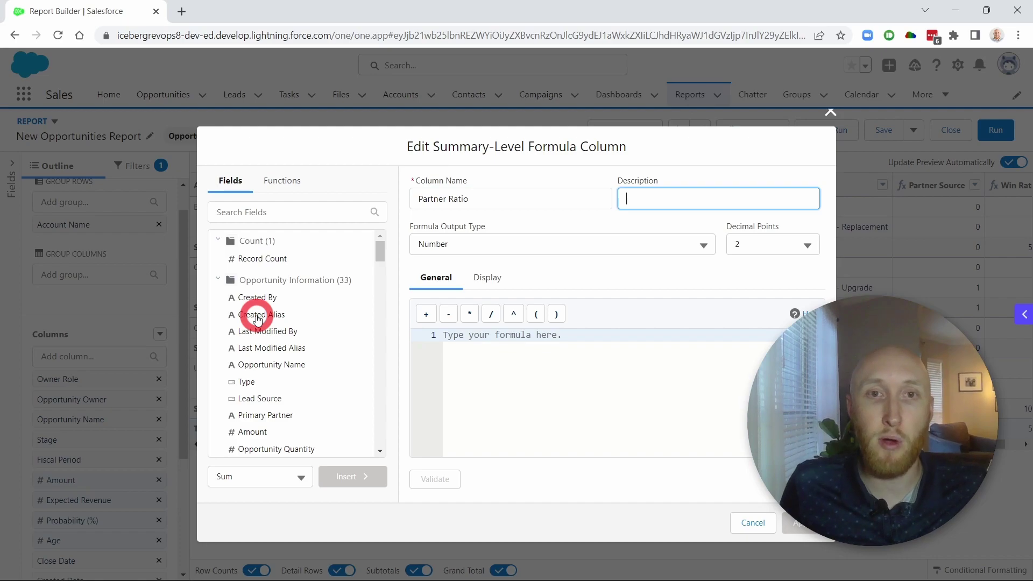
pyautogui.press('Tab')
pyautogui.click(470, 243)
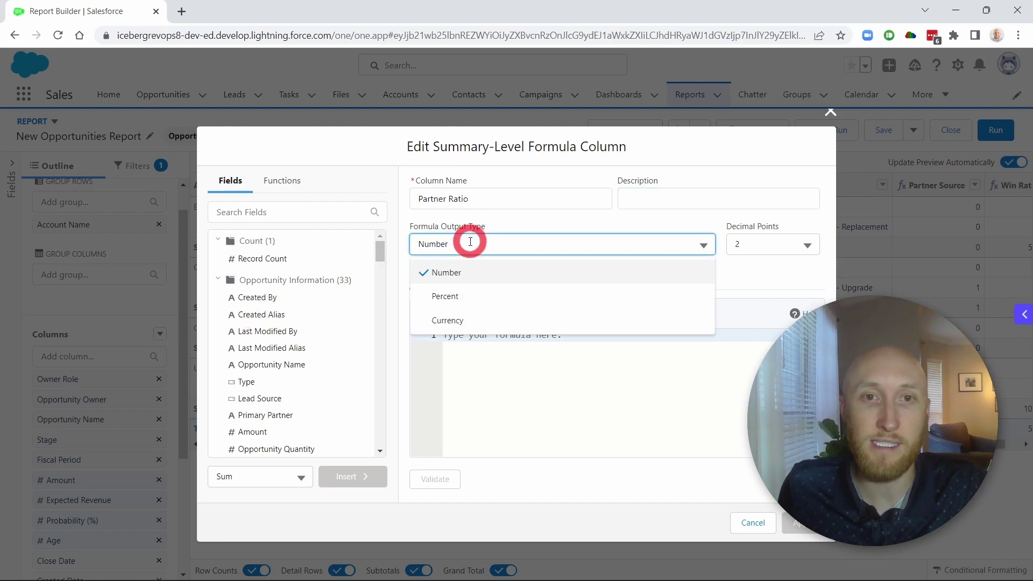
pyautogui.click(456, 297)
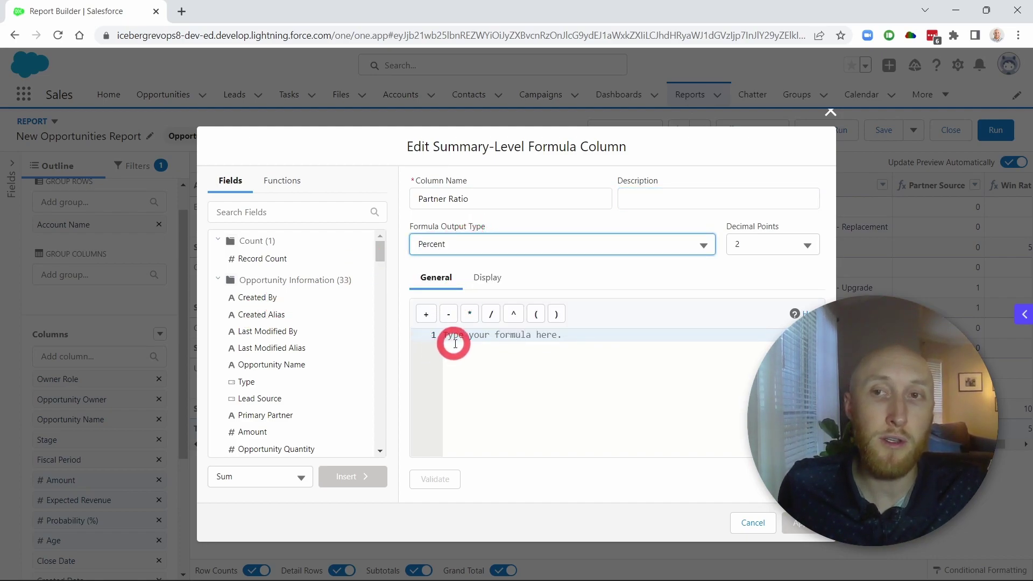
pyautogui.click(524, 339)
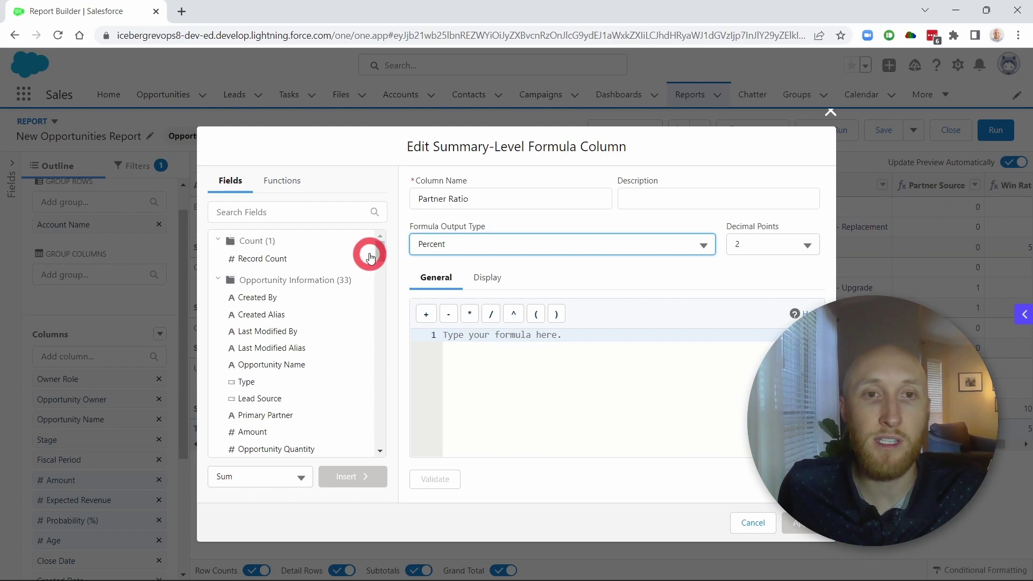
# - Enter the formula CDF1:SUM/RowCount (Partner Source sum over record count) and validate it
pyautogui.moveTo(380, 249); pyautogui.dragTo(381, 437)
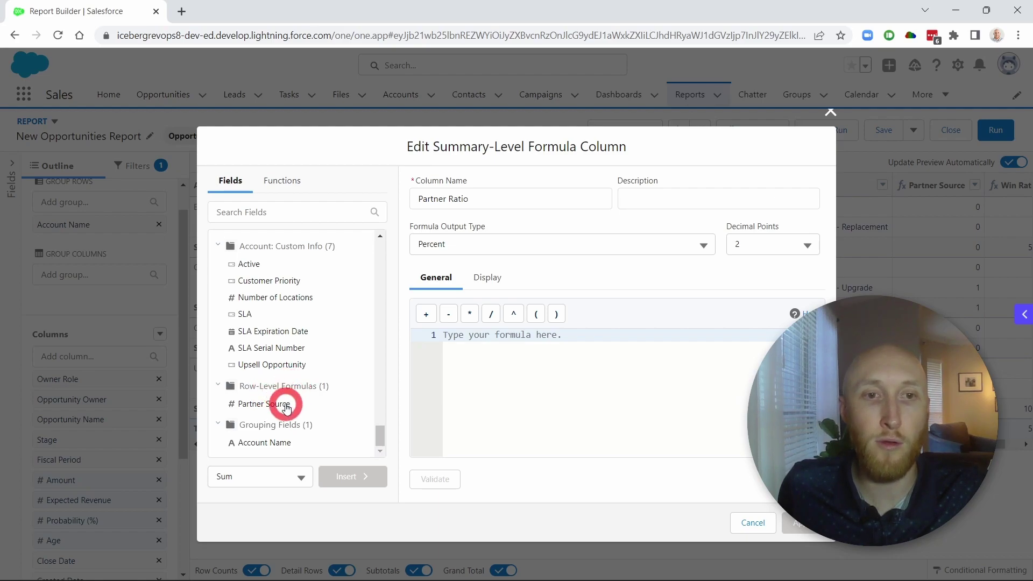
pyautogui.click(259, 407)
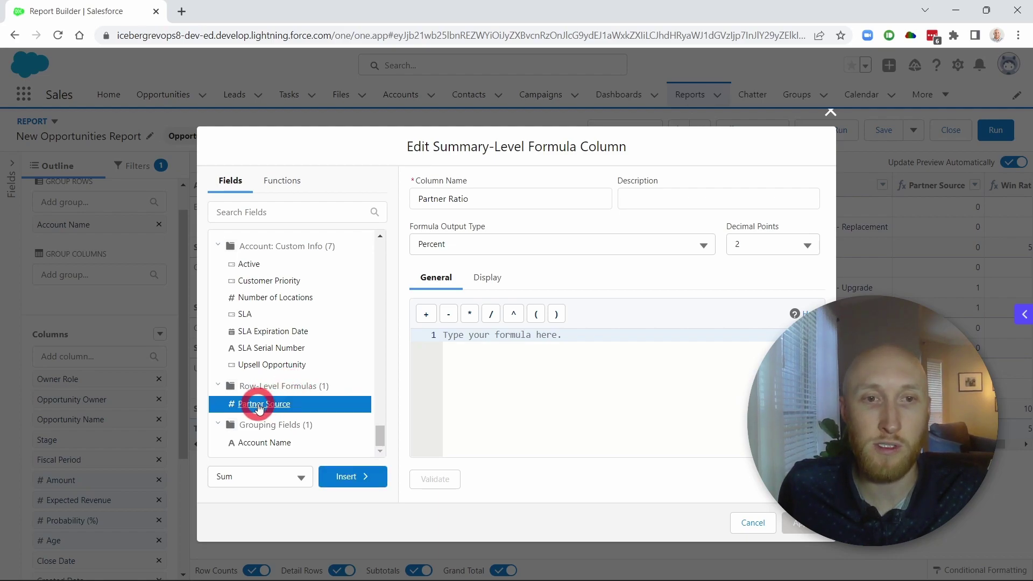
pyautogui.click(346, 477)
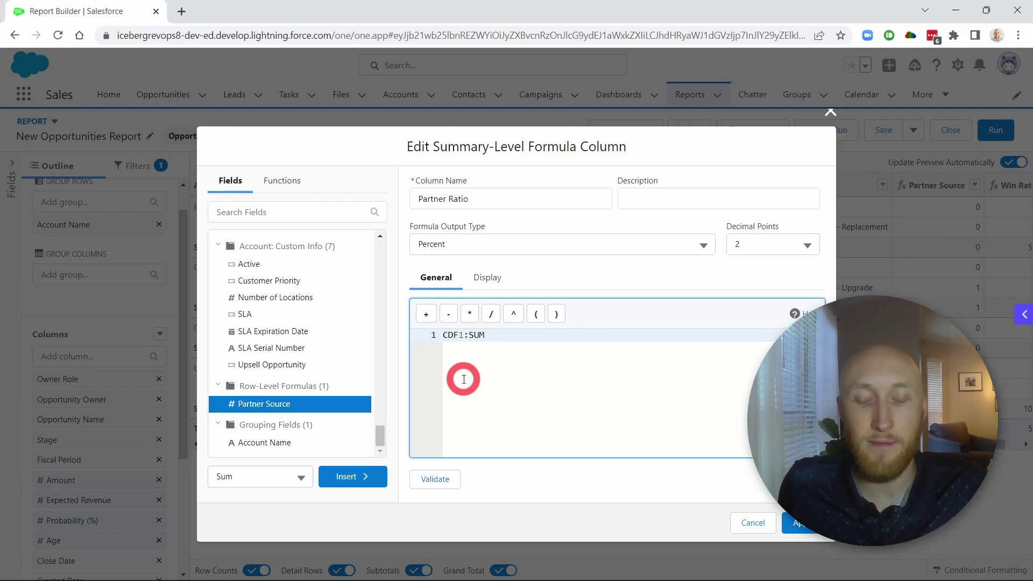
pyautogui.write('/')
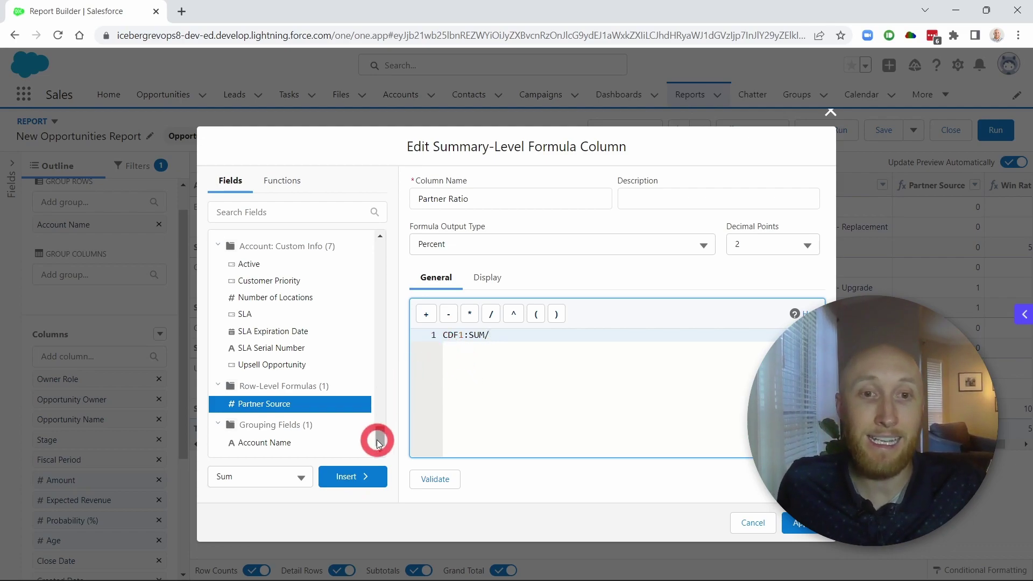
pyautogui.moveTo(376, 438); pyautogui.dragTo(368, 242)
pyautogui.click(279, 259)
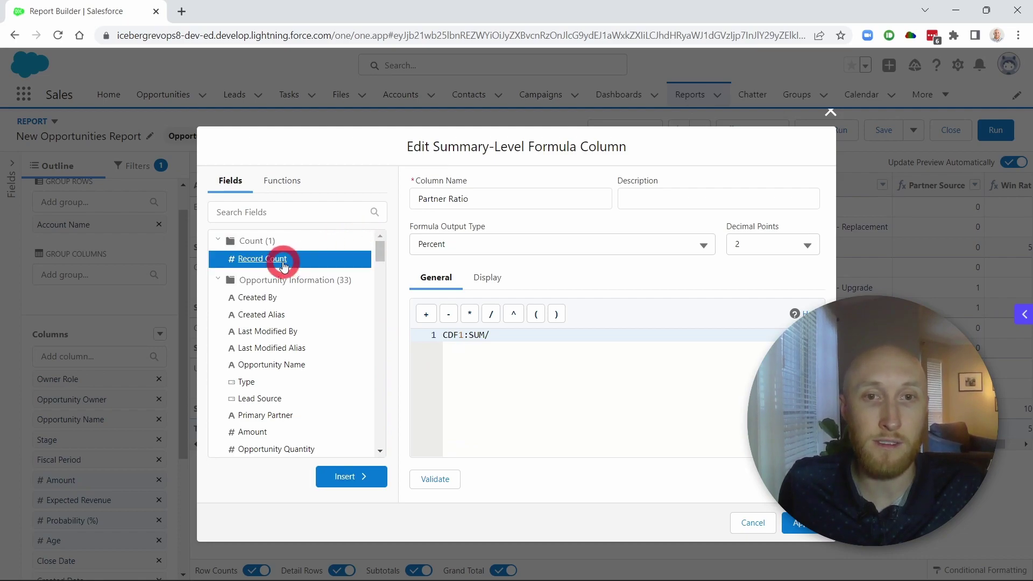
pyautogui.click(347, 478)
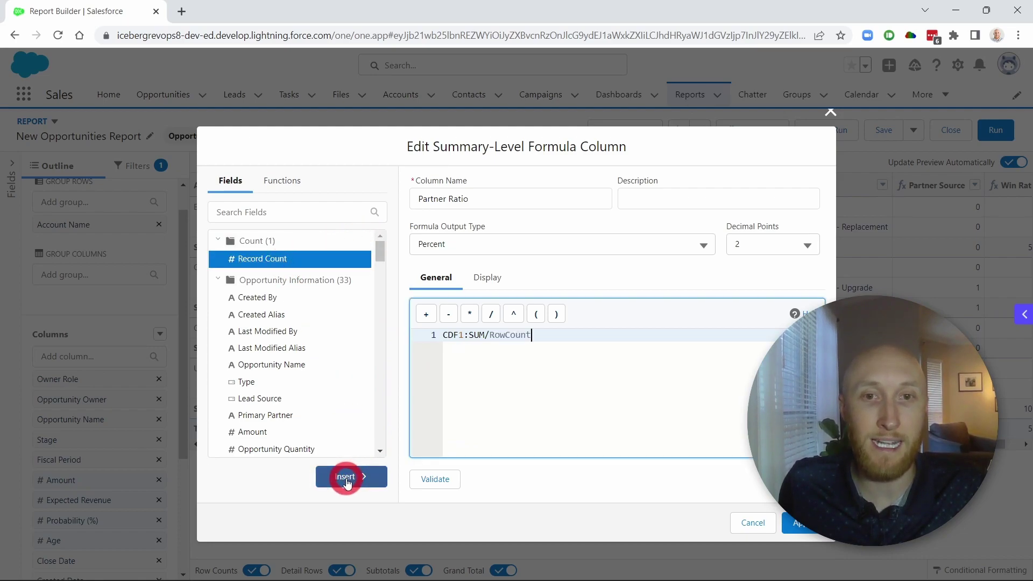
pyautogui.click(437, 480)
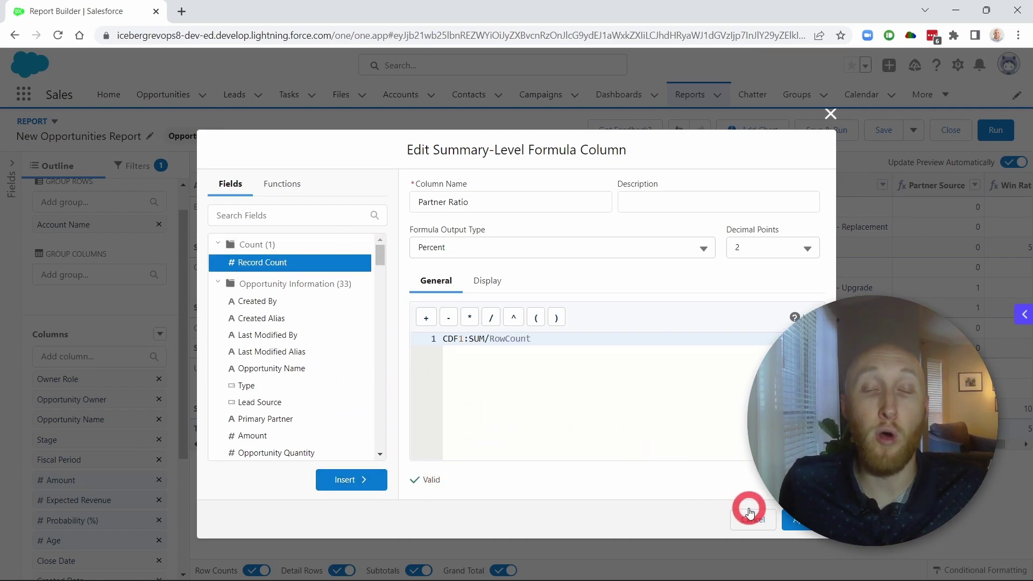
# - Apply the Partner Ratio column and review its percentages, including GenePoint's Partner lead source row
pyautogui.click(798, 525)
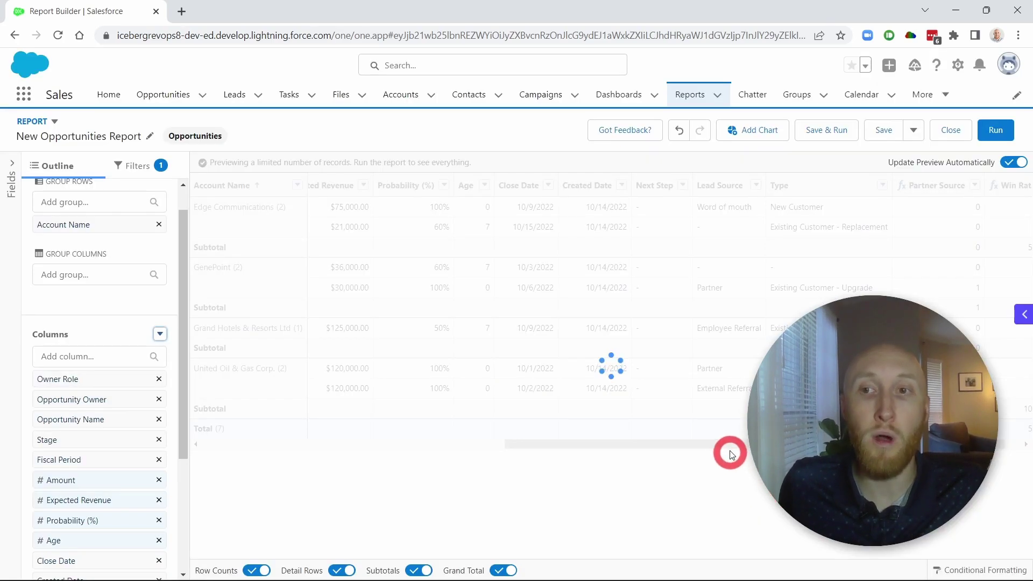
pyautogui.moveTo(686, 450); pyautogui.dragTo(754, 447)
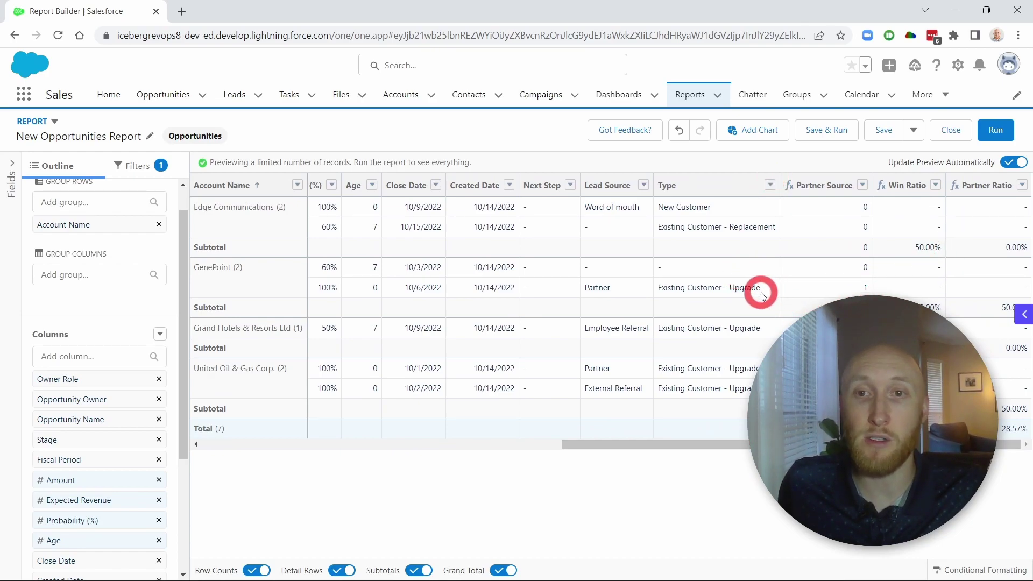
pyautogui.click(593, 290)
pyautogui.doubleClick(592, 290)
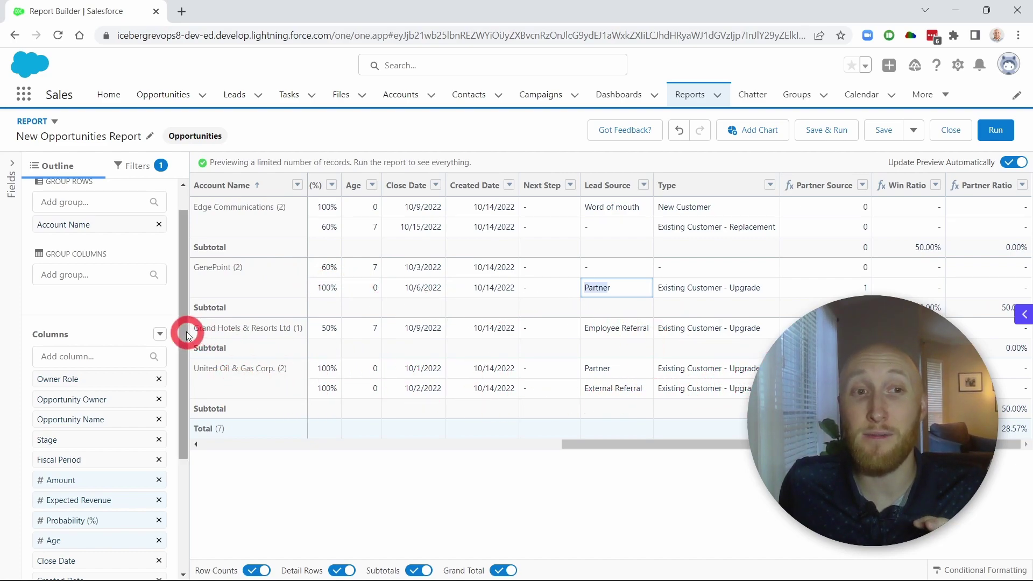
pyautogui.moveTo(184, 330); pyautogui.dragTo(183, 337)
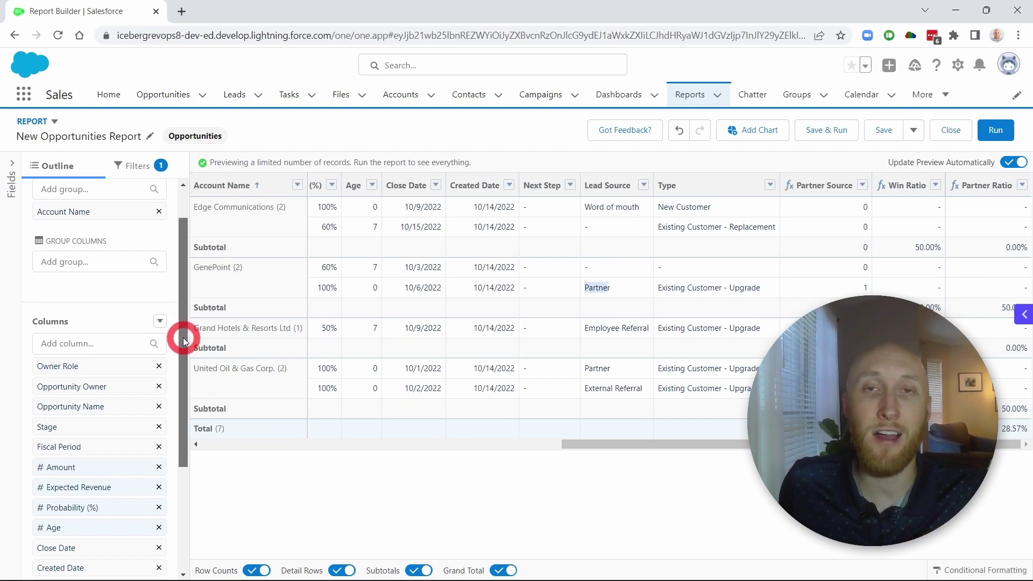